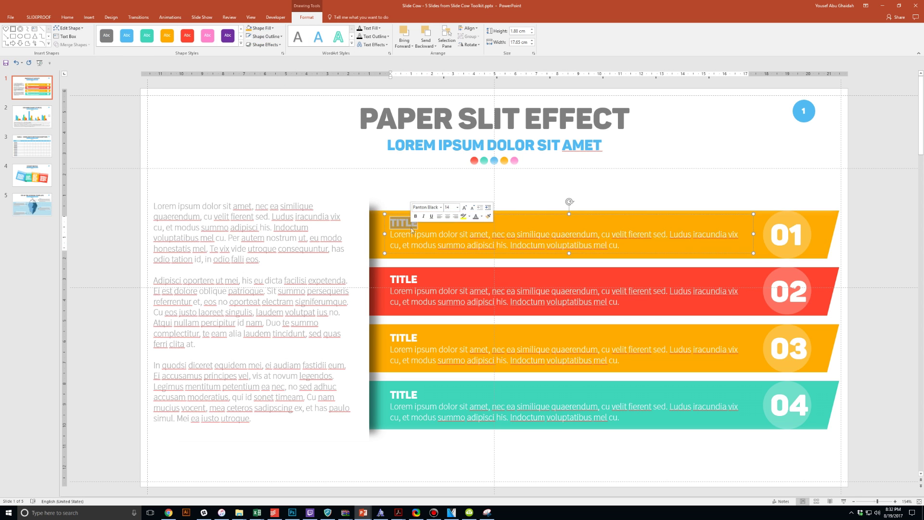
Replace the first banner's title with "CHANGE OF TITLE" and set the column chart's first-series values to 77, 55, 4 and 3
type("CHANGE OF TITLE")
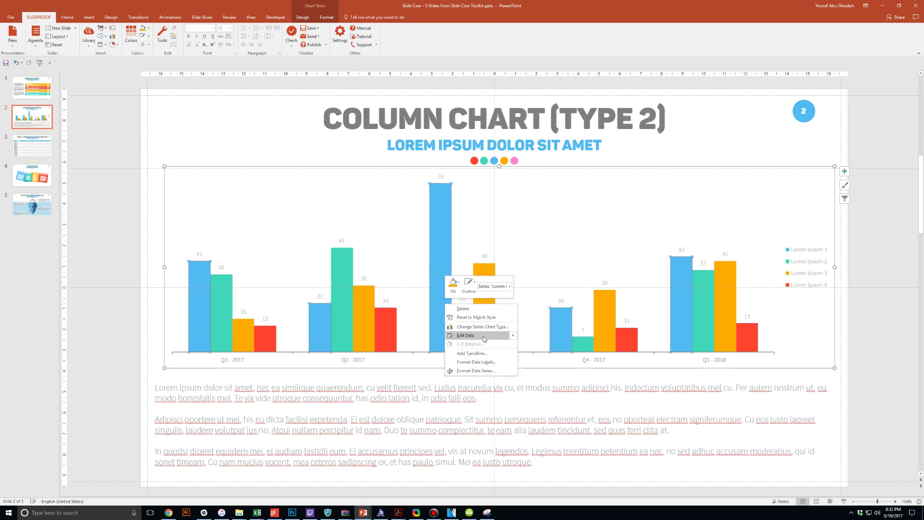
left_click(484, 335)
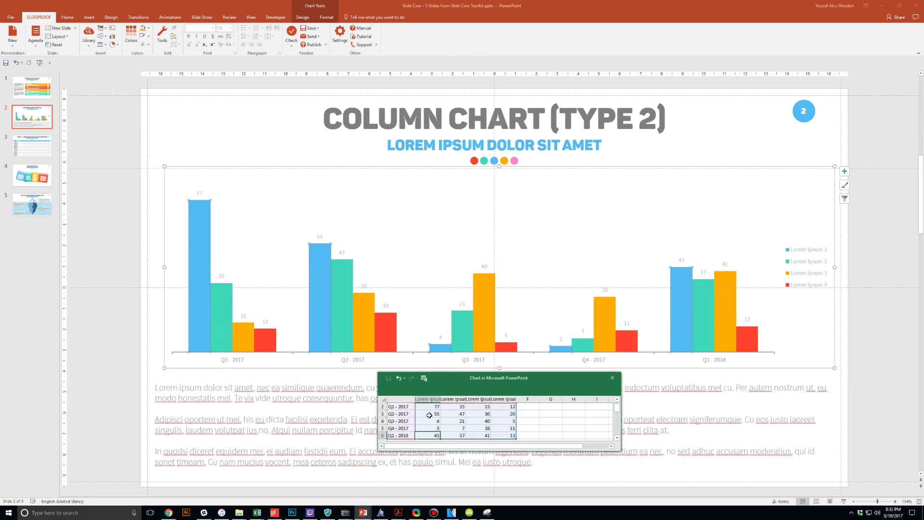
In the table on slide 3, replace the first value with "Type here" and the fifth row's label with "OR HERE"
left_click(32, 145)
double_click(351, 218)
type("Type here")
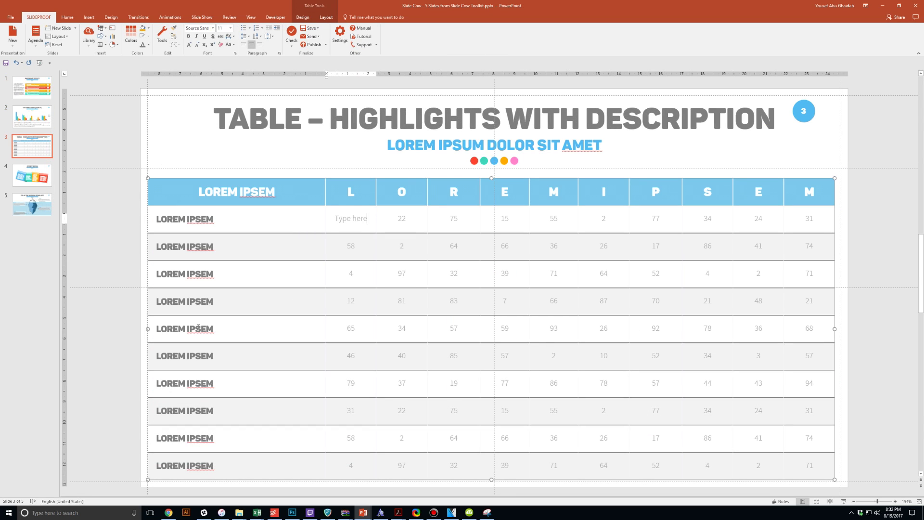
triple_click(184, 328)
type("OR HERE")
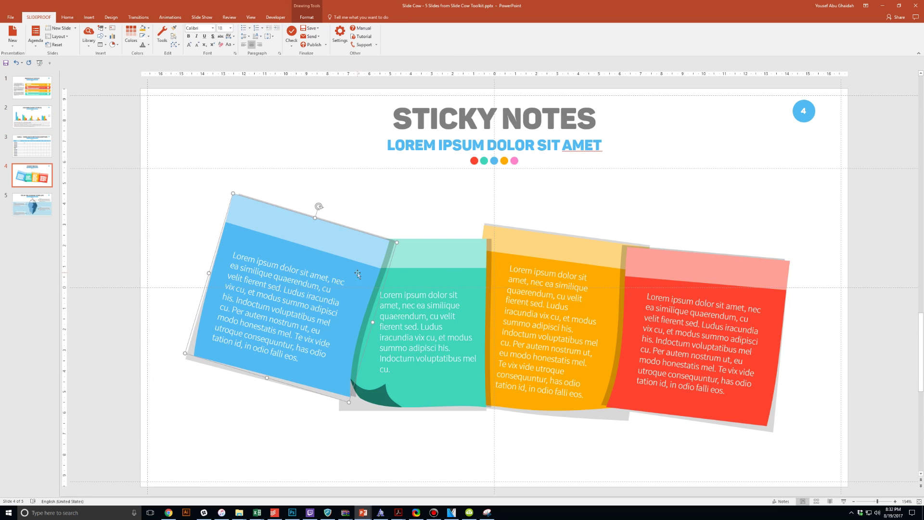
Replace the blue sticky note's text with "Type wherever you'd like" and change a sticky note's fill colour
type("Type wherever you'd ")
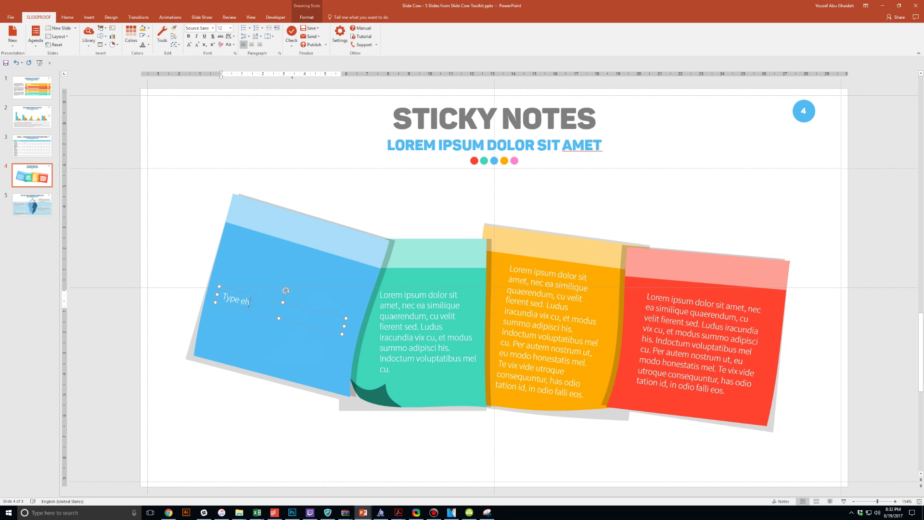
type("like")
left_click(318, 206)
left_click(306, 17)
left_click(412, 238)
left_click(272, 28)
left_click(253, 124)
Replace a heading on slide 5 with "CHANGE HEADING HERE"
left_click(31, 205)
left_click(273, 28)
double_click(172, 252)
type("CHANGE HEADING HERE")
left_click(641, 177)
left_click(173, 422)
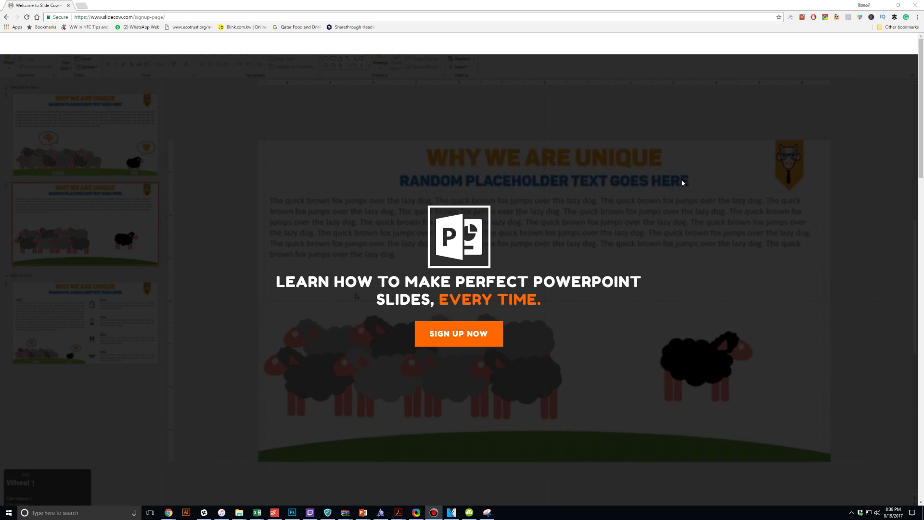
Look through the Slide Cow sign-up page in the browser
scroll(682, 182, "down", 15)
scroll(681, 182, "down", 6)
left_click(298, 374)
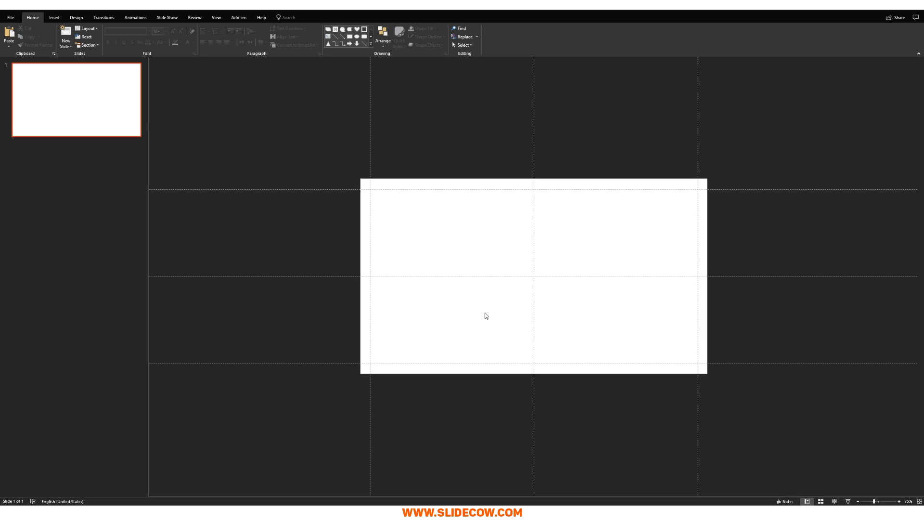
Insert the cheeseburger picture onto the blank PowerPoint slide and dismiss the design suggestions
left_click_drag(486, 316, 485, 314)
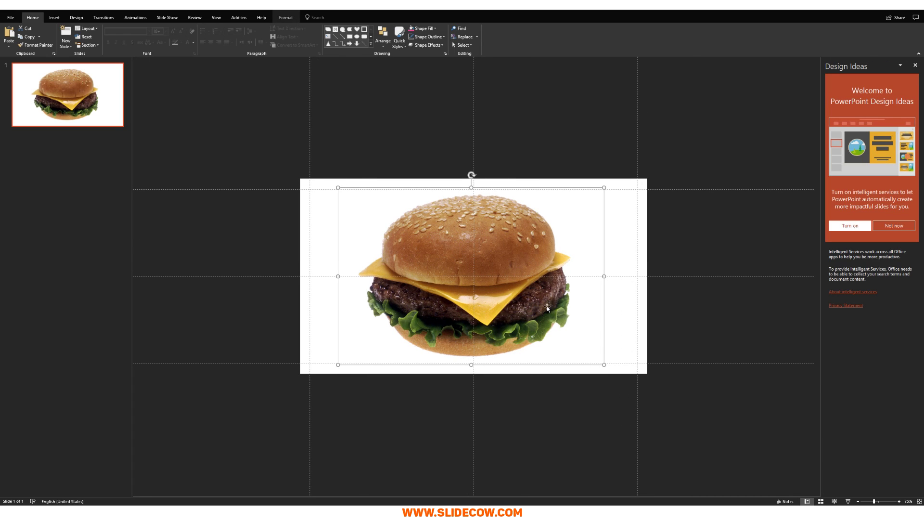
left_click(915, 65)
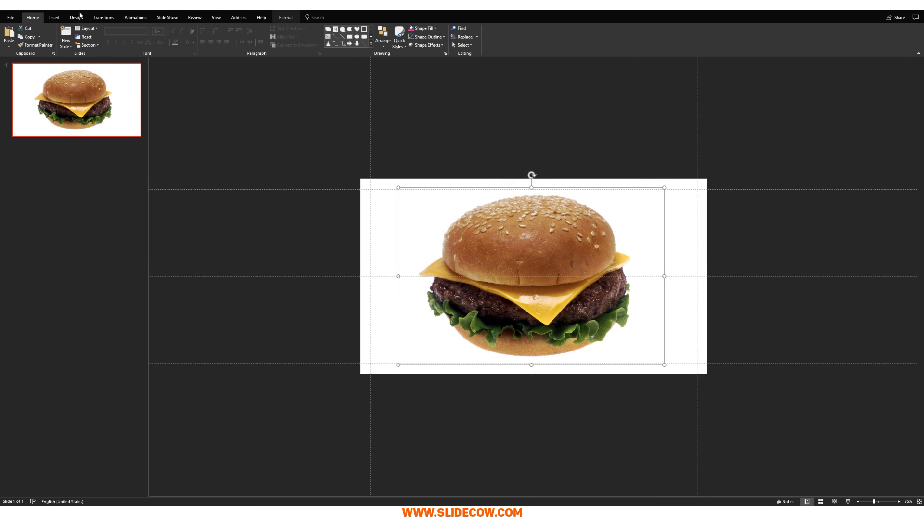
Draw a rectangle about 7.2 by 4.8 cm over the bun's left edge and send it behind the burger picture
left_click(55, 18)
left_click(124, 36)
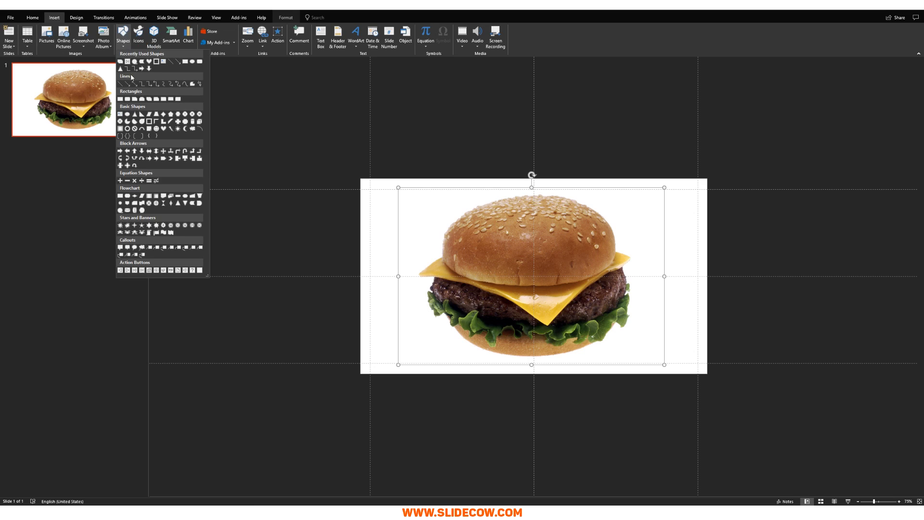
left_click(130, 116)
left_click_drag(423, 221, 496, 271)
right_click(440, 220)
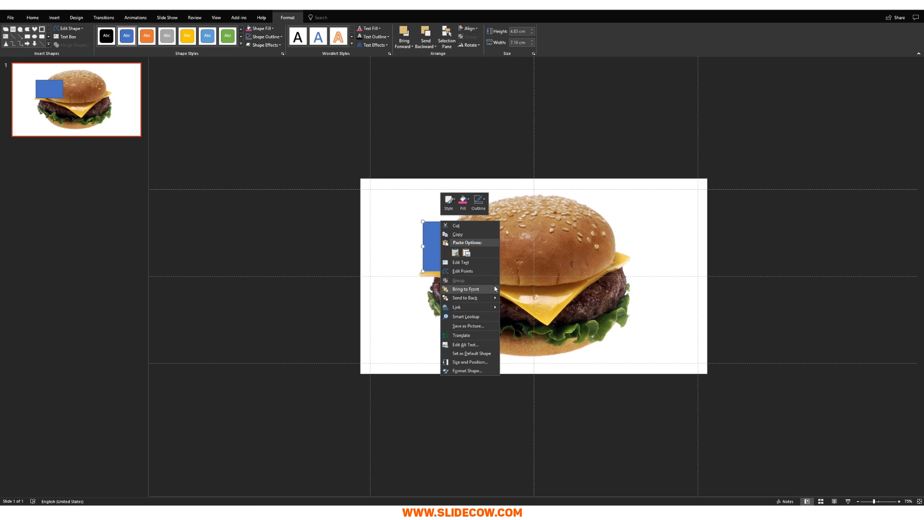
left_click(457, 300)
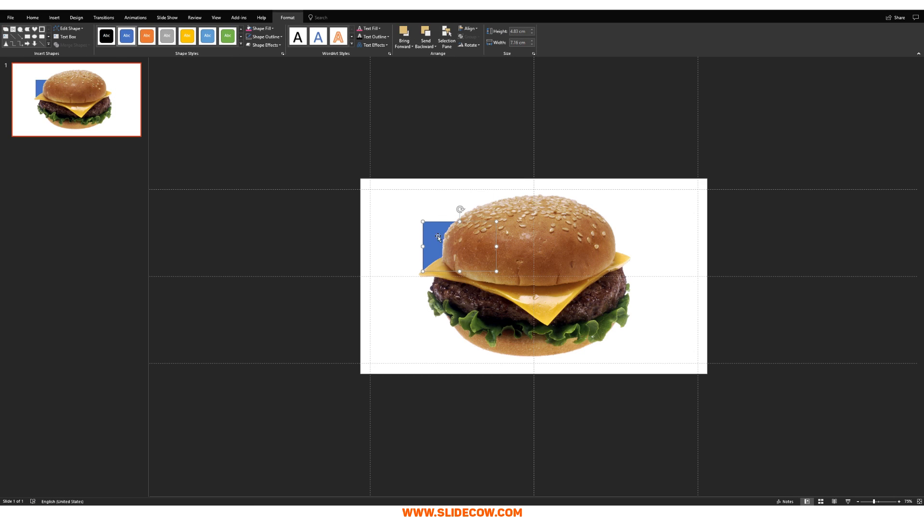
Examine the burger's cut-out edge against the rectangle behind it, and undo the rectangle
scroll(444, 243, "up", 5)
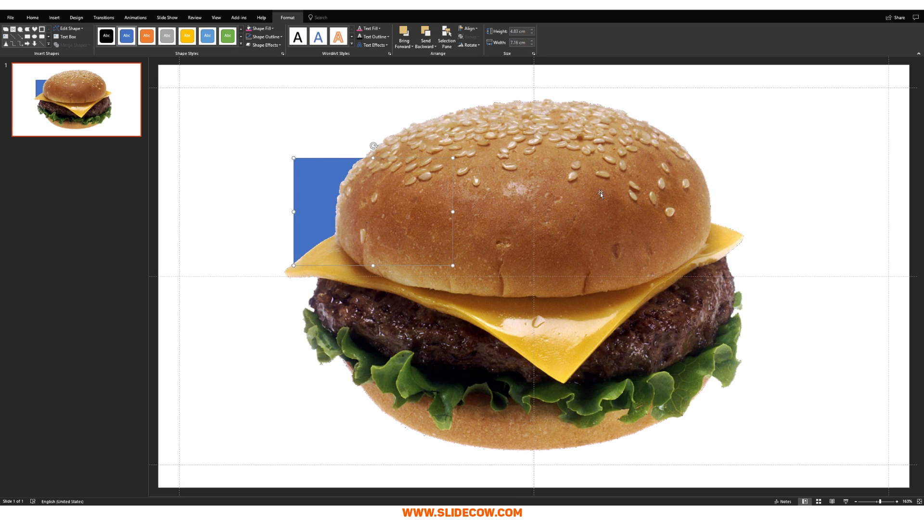
left_click(340, 216)
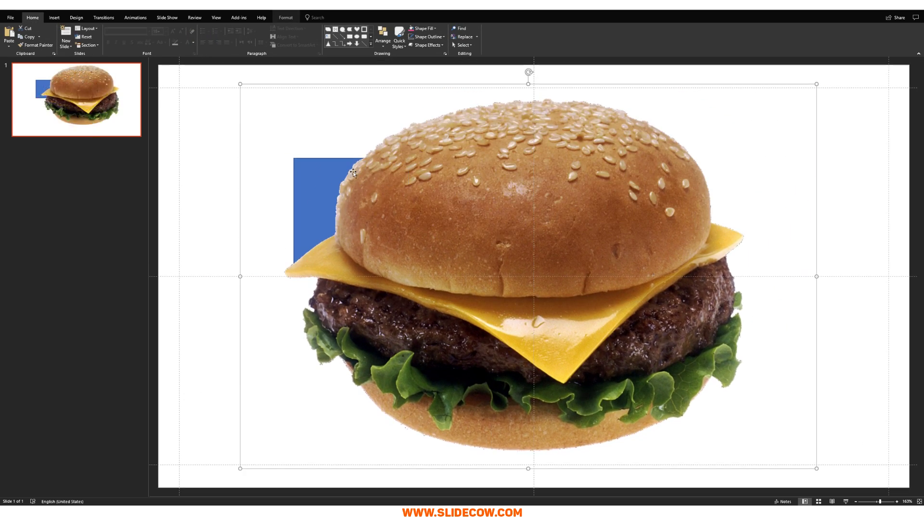
scroll(359, 200, "down", 4)
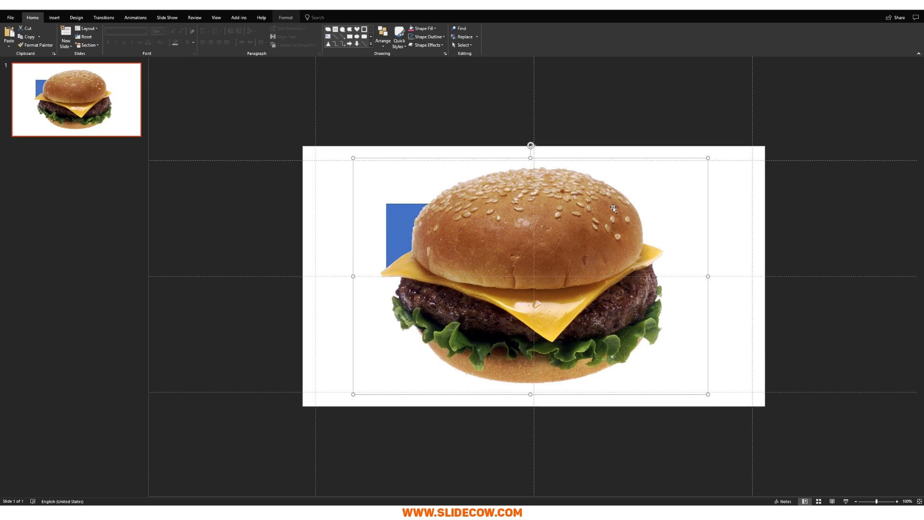
key("ctrl+z")
key("ctrl+z")
Shrink the burger picture to about 22.3 by 14.9 cm and move it against the slide's left guide, vertically centred
scroll(662, 261, "down", 3)
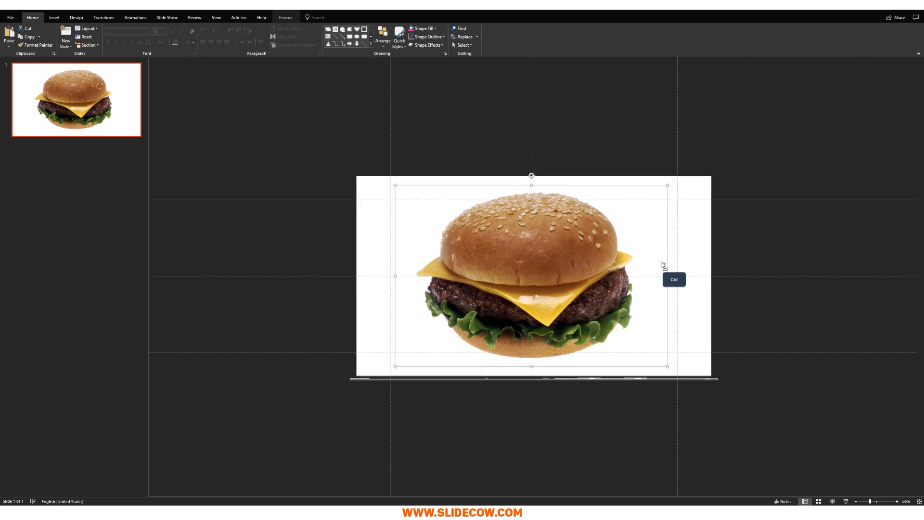
scroll(625, 279, "up", 3)
left_click_drag(355, 159, 420, 191)
left_click_drag(548, 255, 483, 273)
left_click(661, 384)
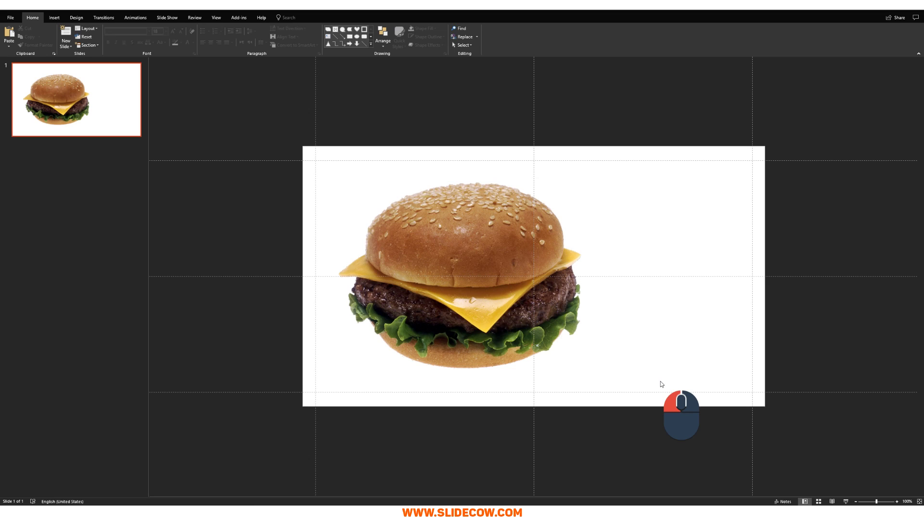
Crop the burger picture's right side close to the tip of the cheese
left_click(526, 272)
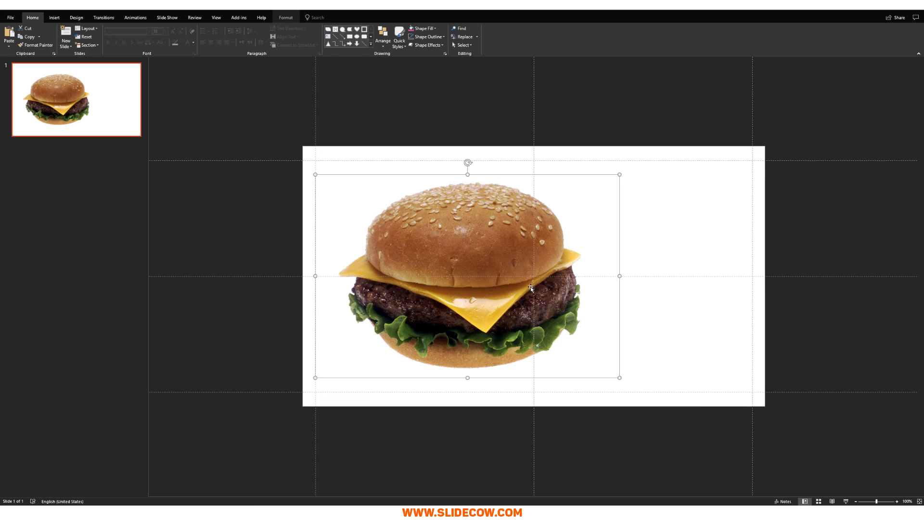
left_click(286, 17)
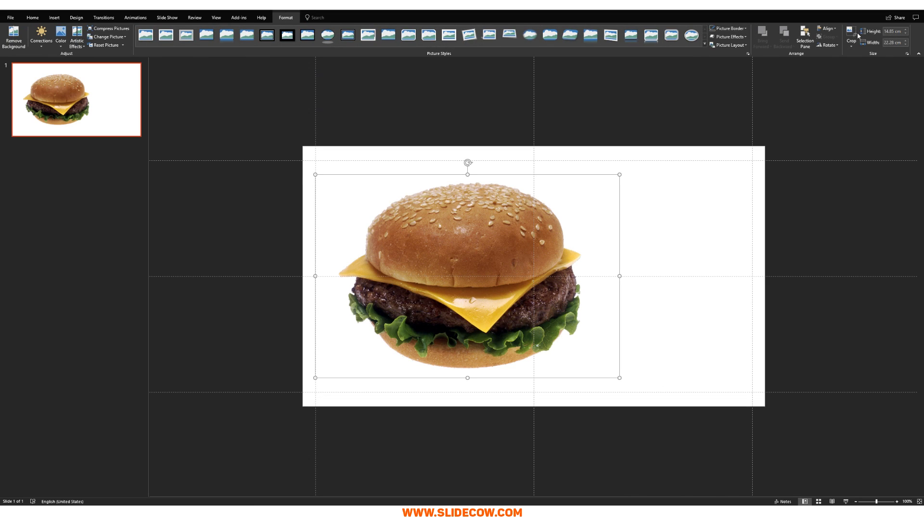
left_click(851, 43)
scroll(642, 269, "up", 5)
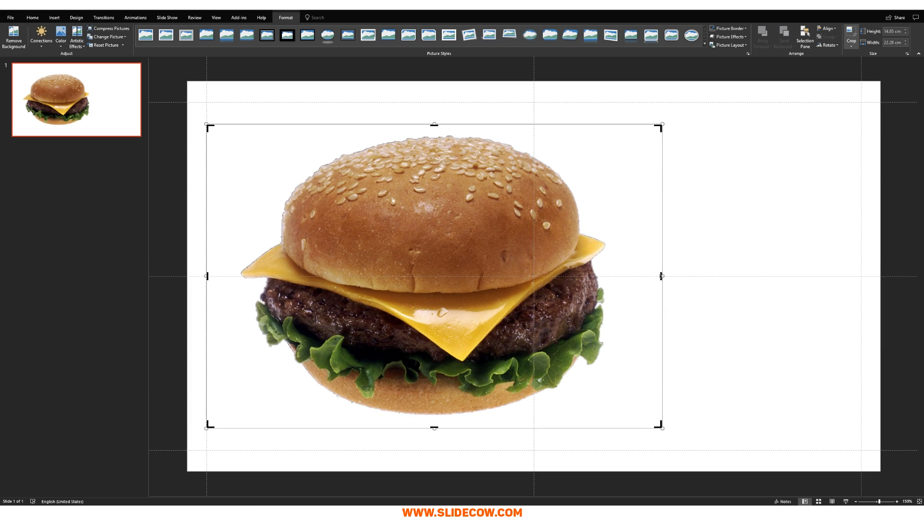
left_click_drag(660, 275, 631, 292)
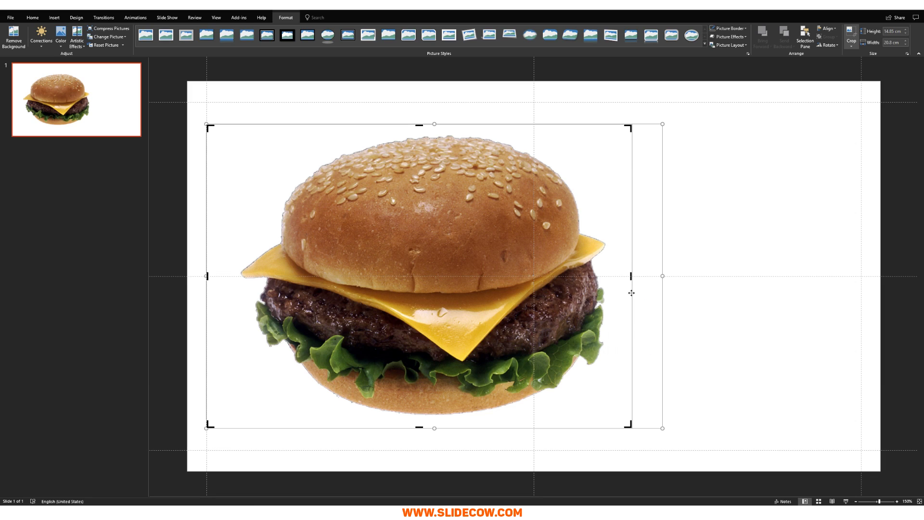
left_click(627, 278)
left_click_drag(615, 281, 608, 283)
Crop the left, bottom and top sides close to the burger, leaving a picture about 18.1 by 14.3 cm
left_click_drag(207, 282, 238, 282)
left_click_drag(422, 428, 422, 422)
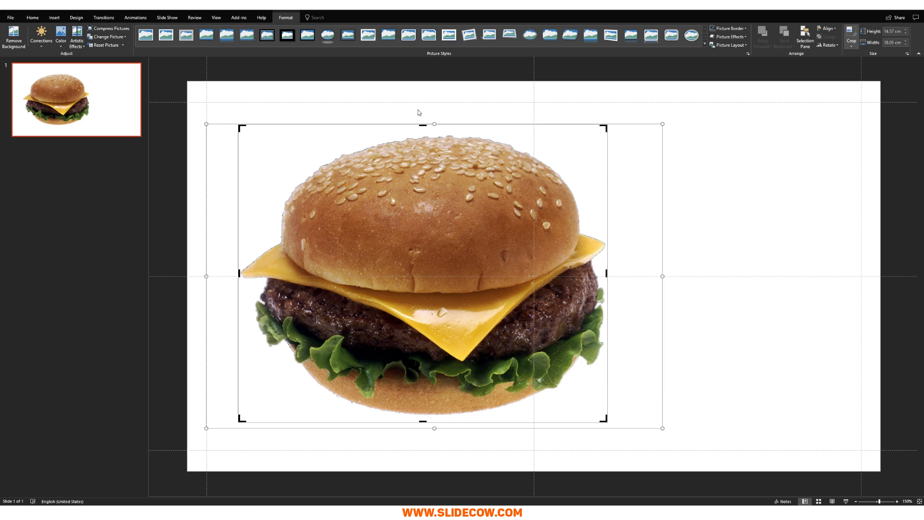
left_click_drag(423, 125, 424, 130)
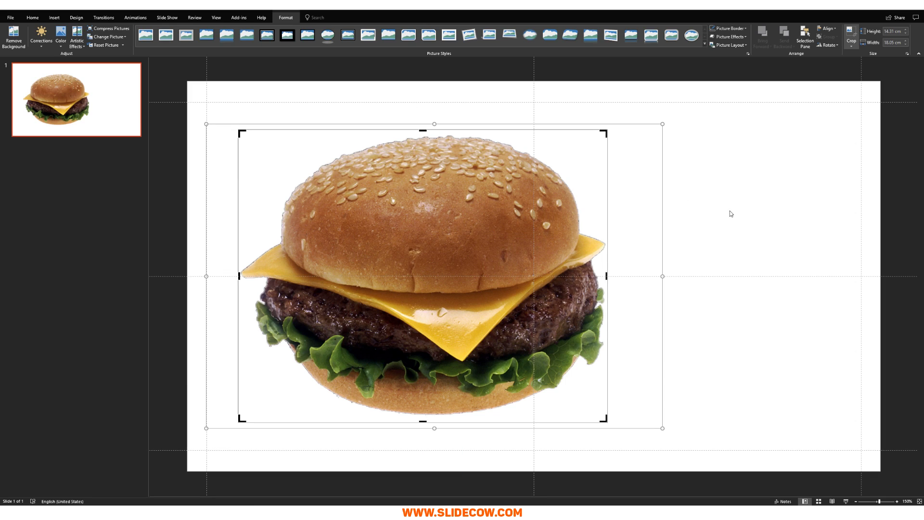
left_click(716, 199)
Duplicate the burger slide and delete the copy
scroll(720, 240, "down", 5, "ctrl")
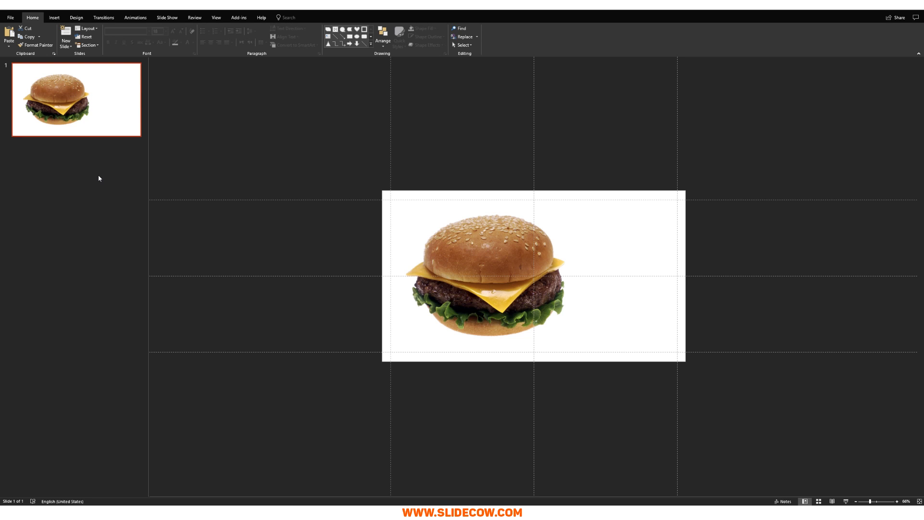
left_click(97, 107)
key("ctrl+d")
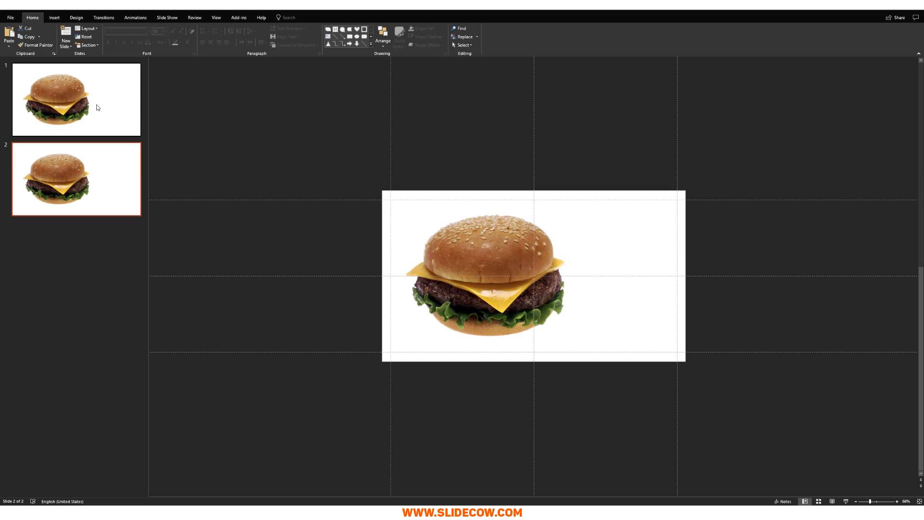
left_click_drag(97, 107, 108, 170)
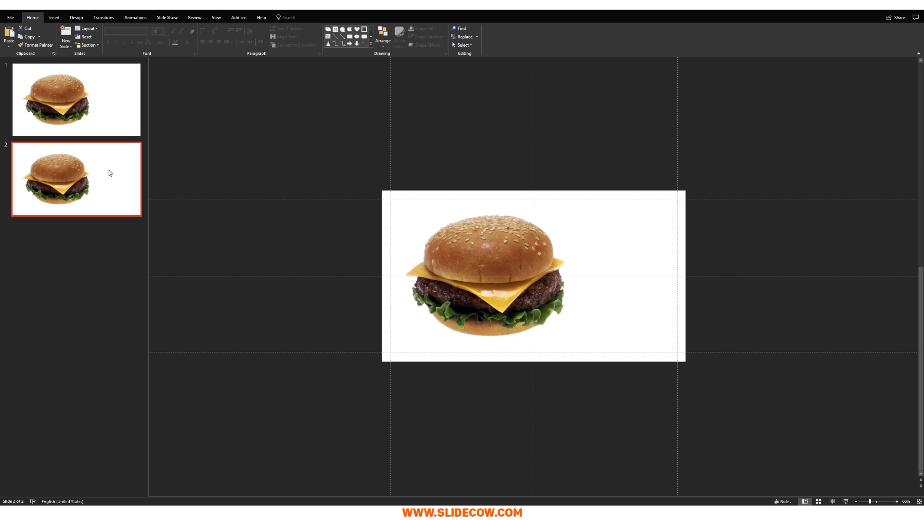
key("Delete")
Try moving the burger to the slide's lower right and duplicating the slide, and undo both changes
left_click_drag(434, 261, 574, 310)
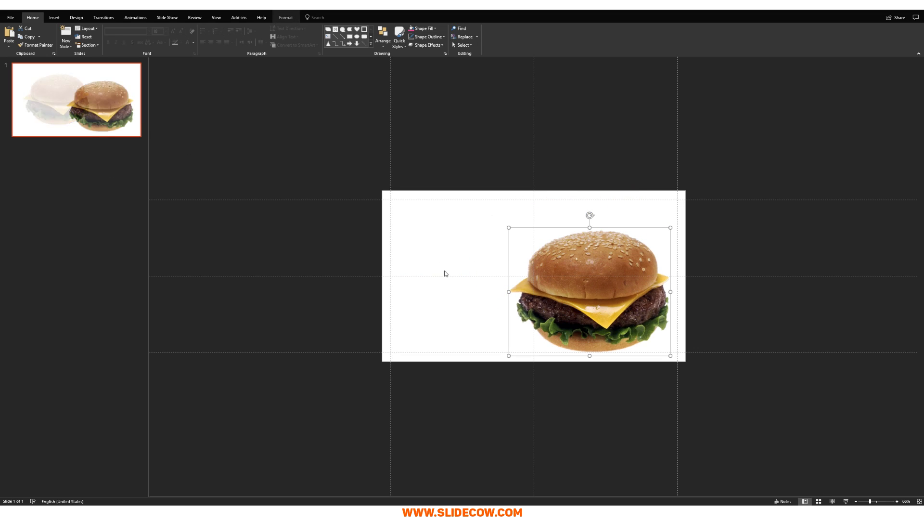
left_click(210, 188)
key("ctrl+z")
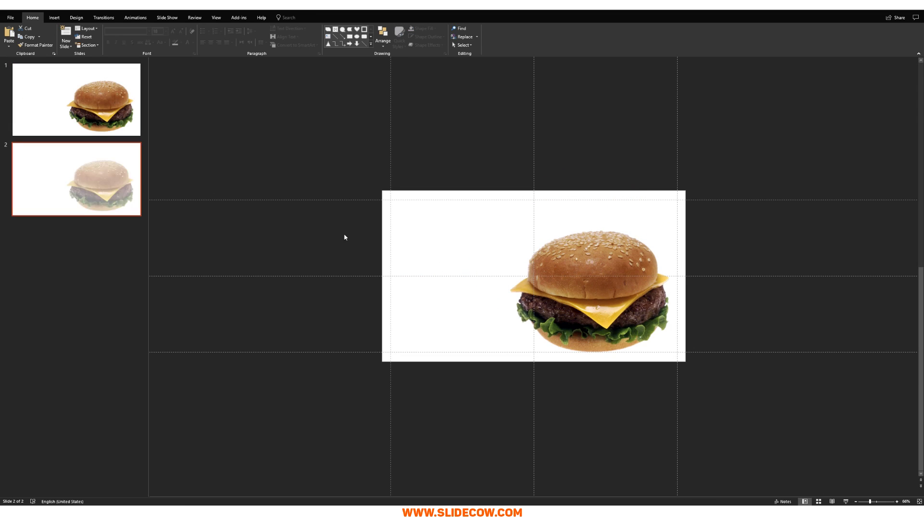
key("ctrl+z")
key("ctrl+z")
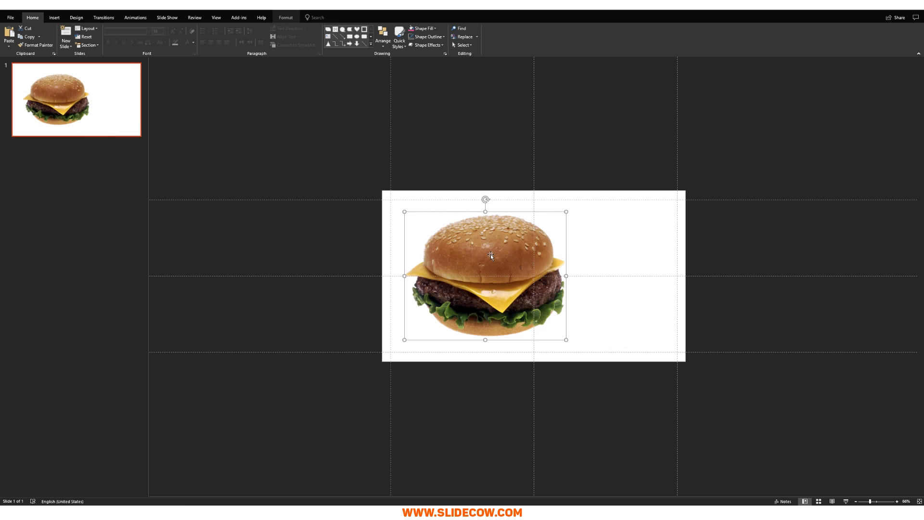
Duplicate the slide with the burger in its original position on the left
left_click(267, 212)
key("ctrl+d")
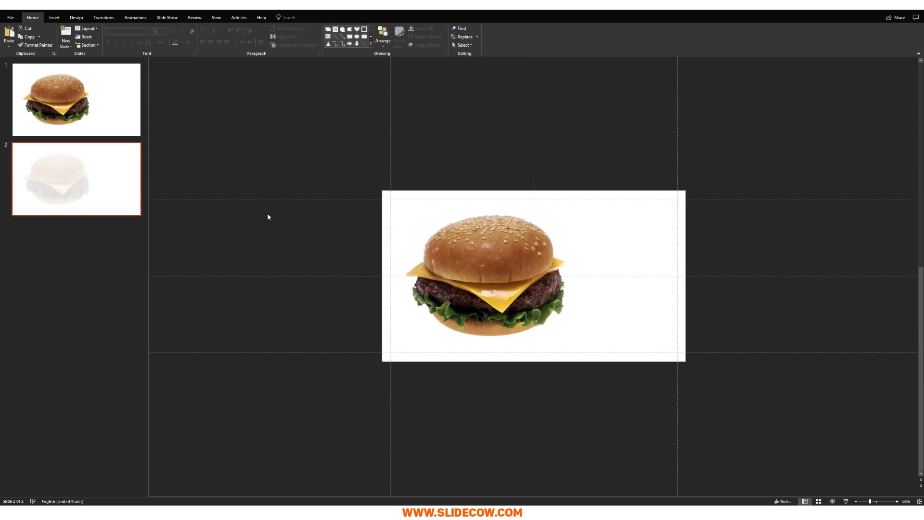
Recolor the burger picture on slide 1 to Grayscale
left_click(108, 101)
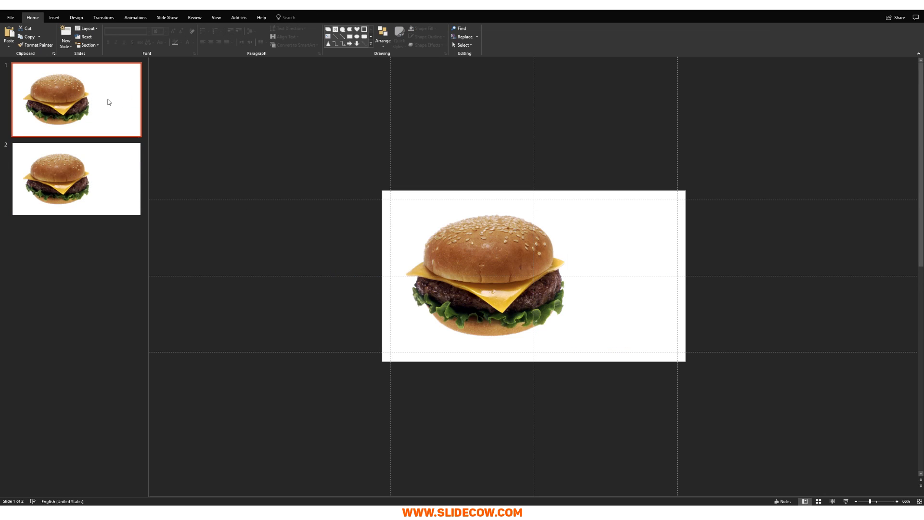
left_click(488, 236)
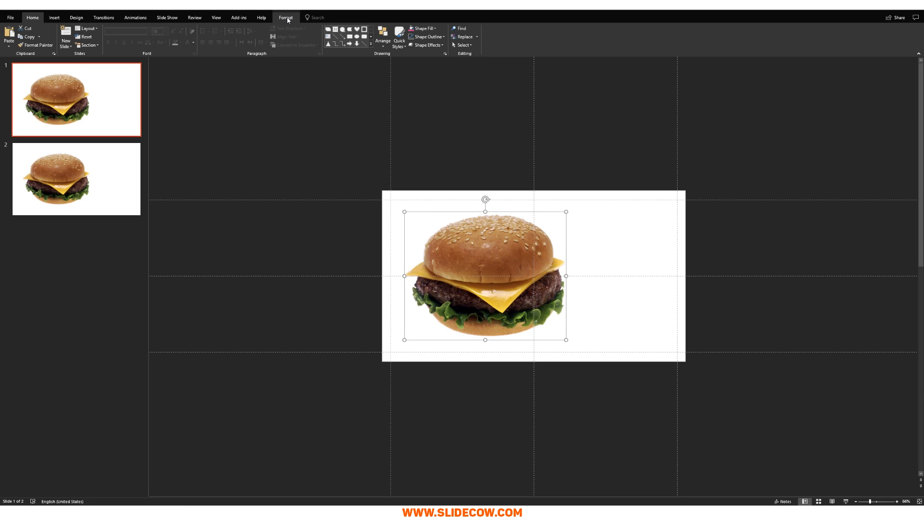
left_click(286, 17)
left_click(60, 35)
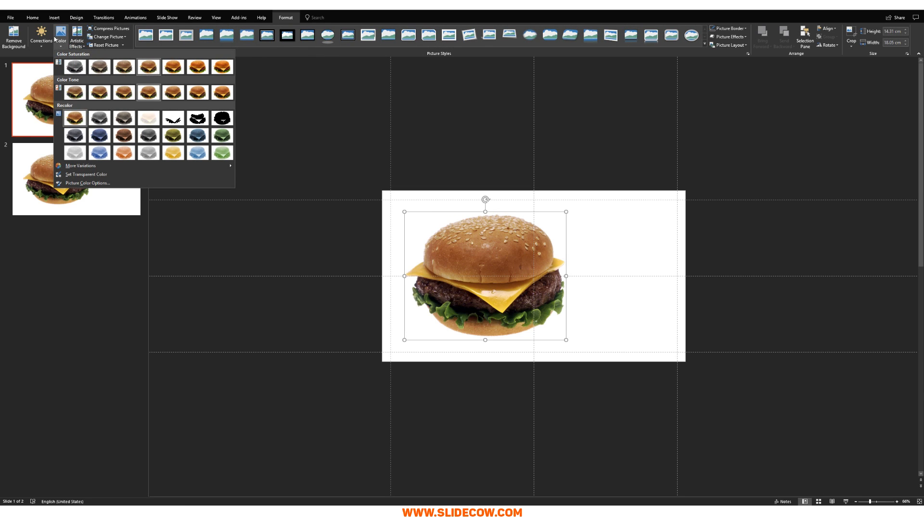
left_click(97, 125)
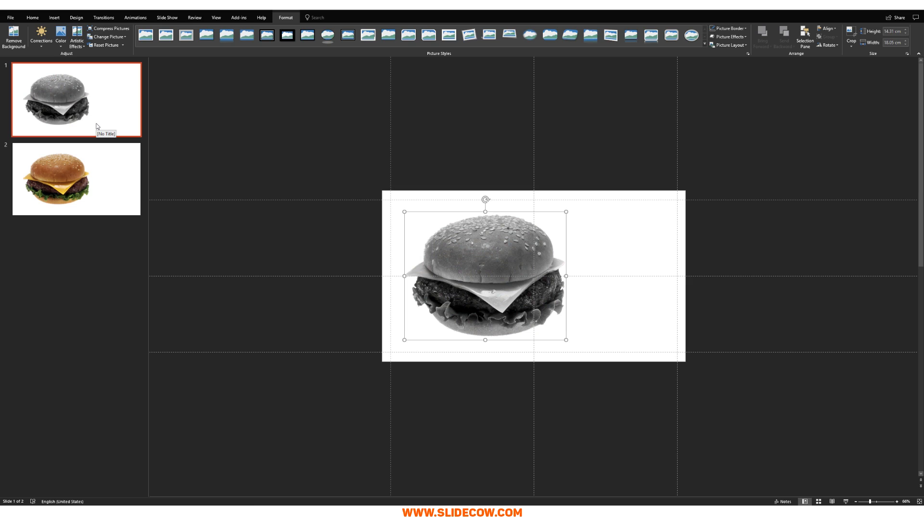
left_click(97, 126)
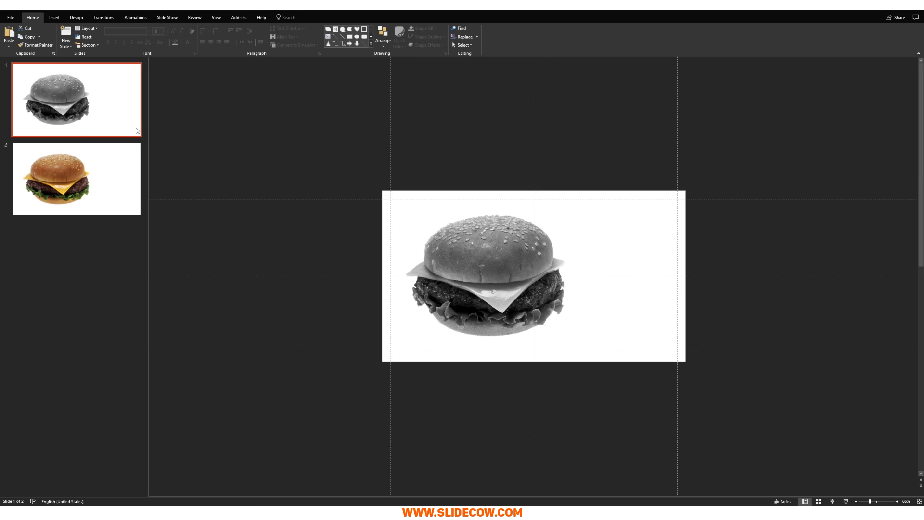
Recolor the burger picture on slide 2 with the pink shade from the recent colors
left_click(97, 170)
left_click(486, 269)
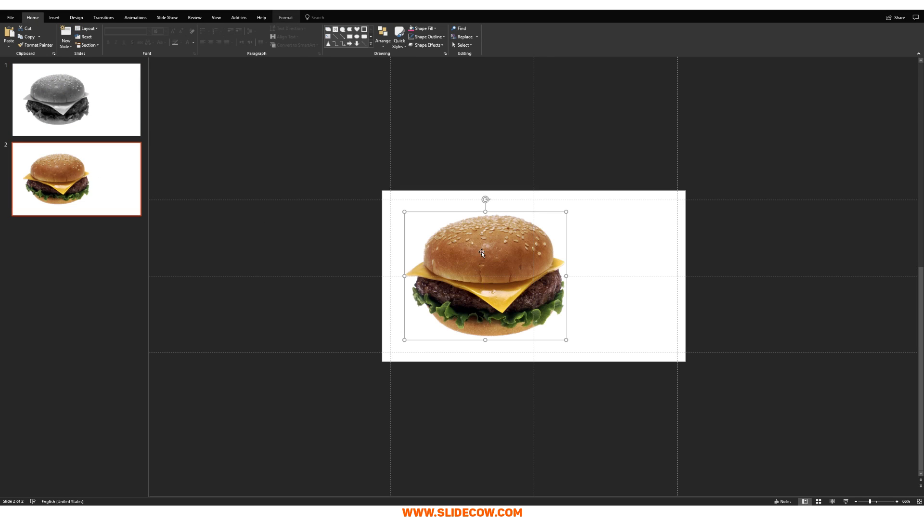
left_click(285, 18)
left_click(61, 36)
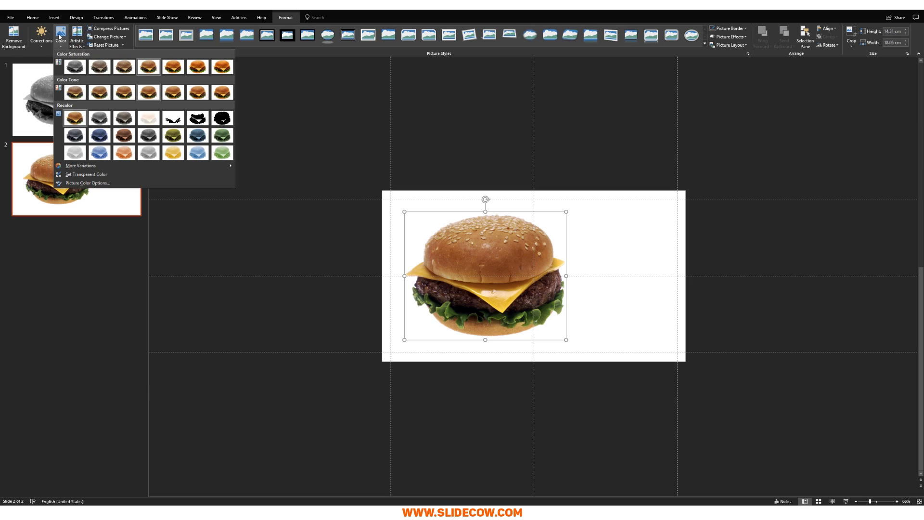
mouse_move(152, 168)
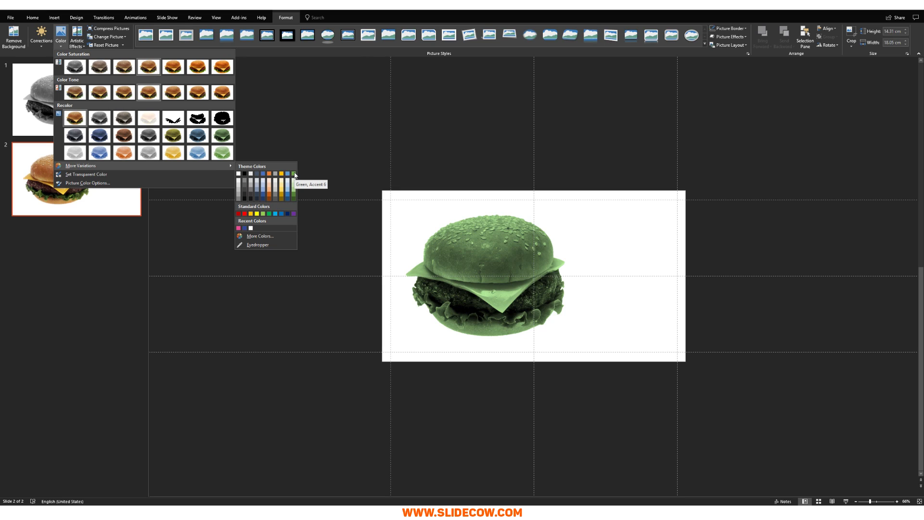
left_click(238, 228)
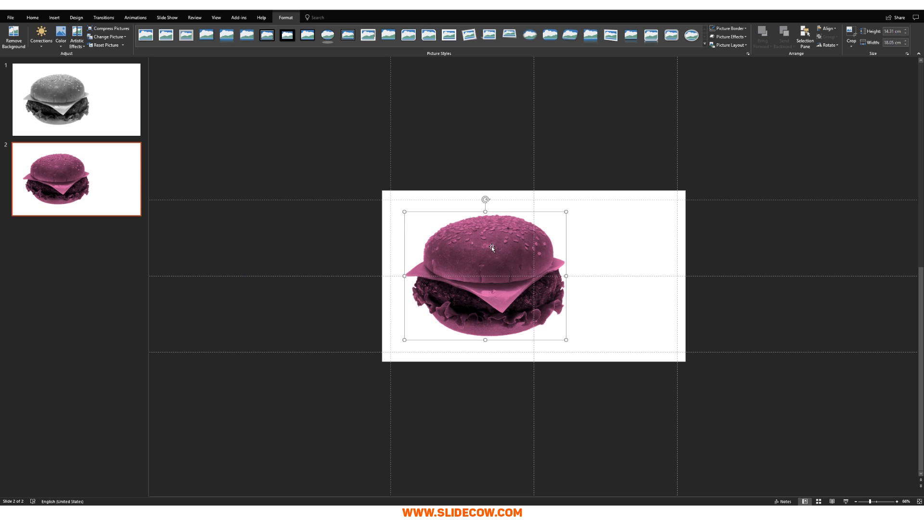
Crop the pink burger from its right side, keeping only a left portion about 7.35 cm wide
left_click(851, 36)
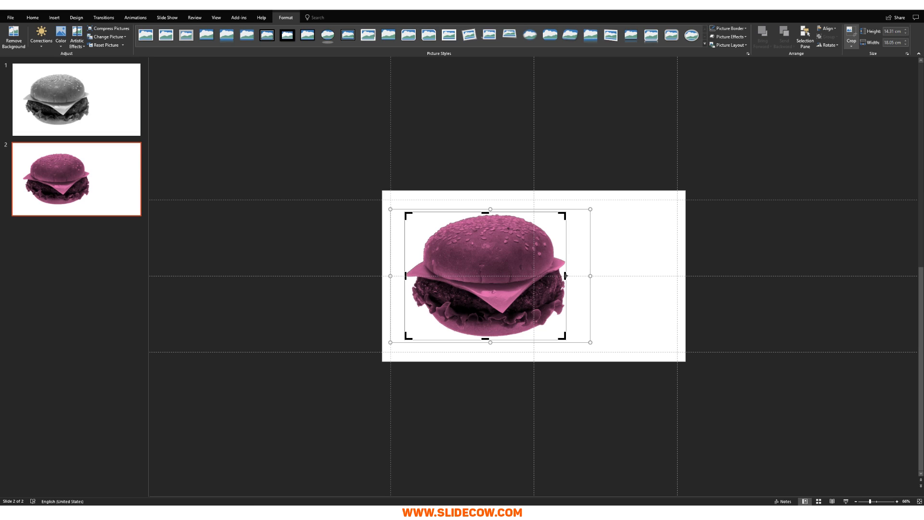
left_click_drag(565, 276, 470, 303)
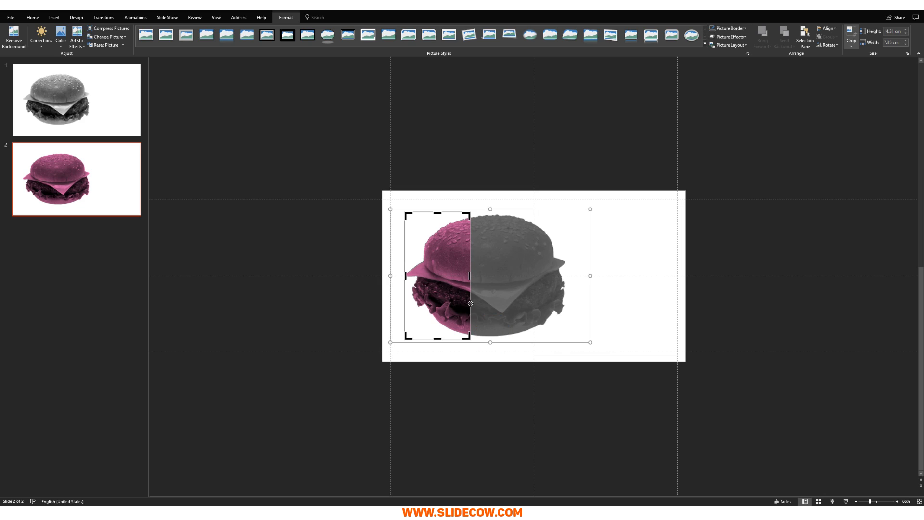
left_click(484, 352)
Copy the cropped pink burger piece onto slide 1, over the grayscale burger
left_click(453, 279)
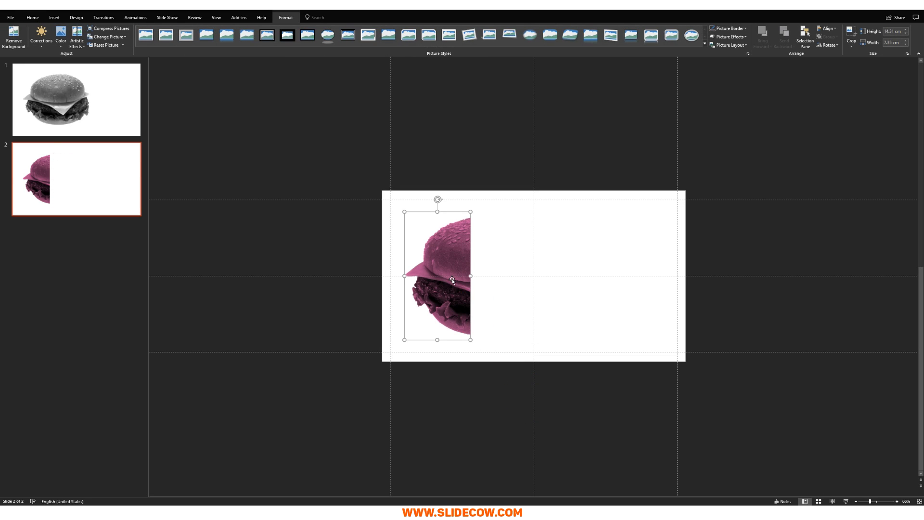
key("ctrl+c")
left_click(105, 111)
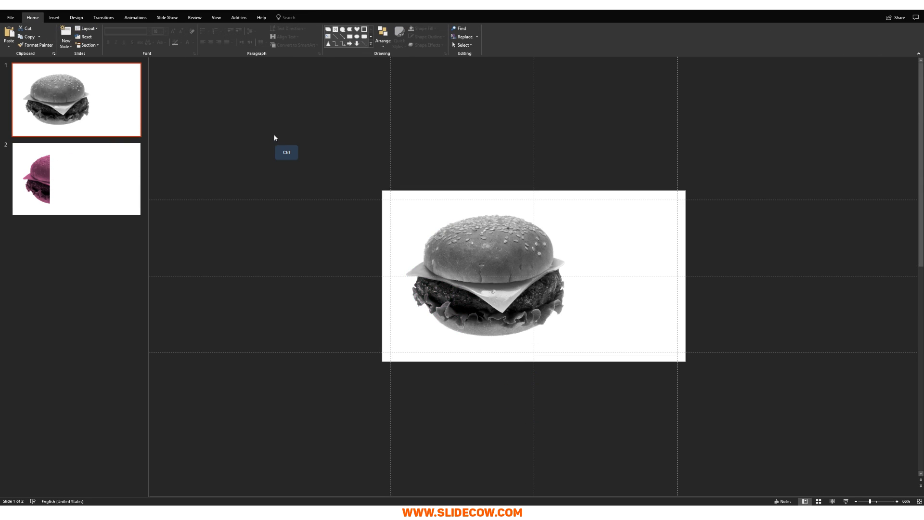
key("ctrl+v")
left_click(264, 206)
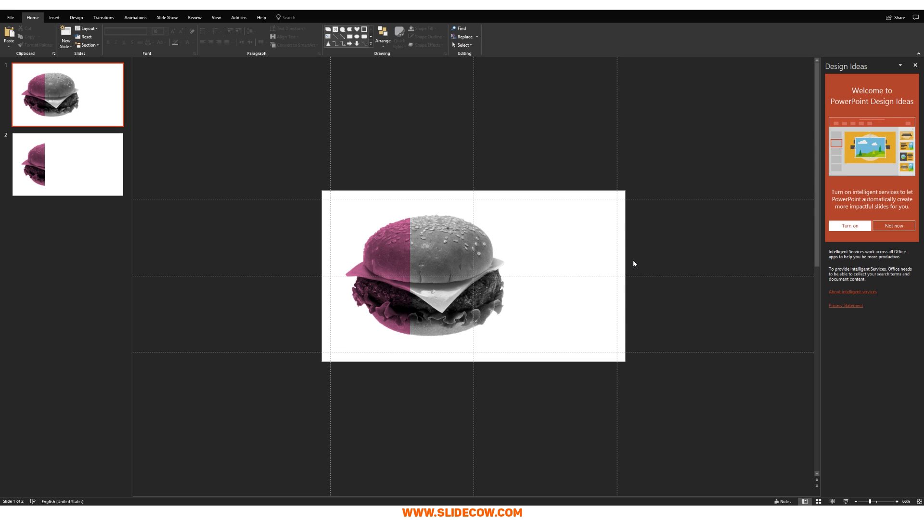
Group the pink and grayscale burger pictures on slide 1 and nudge them slightly to the left
left_click(452, 271)
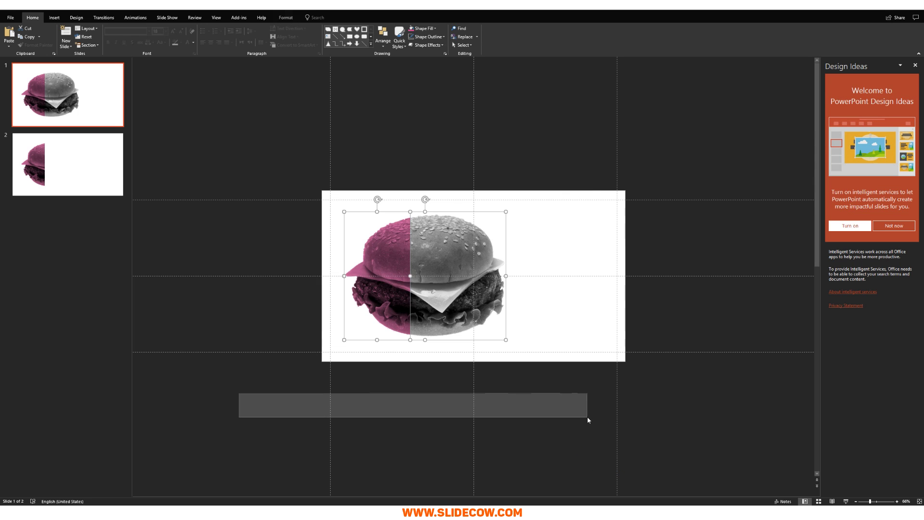
key("Left")
key("Left")
key("Left")
key("Left")
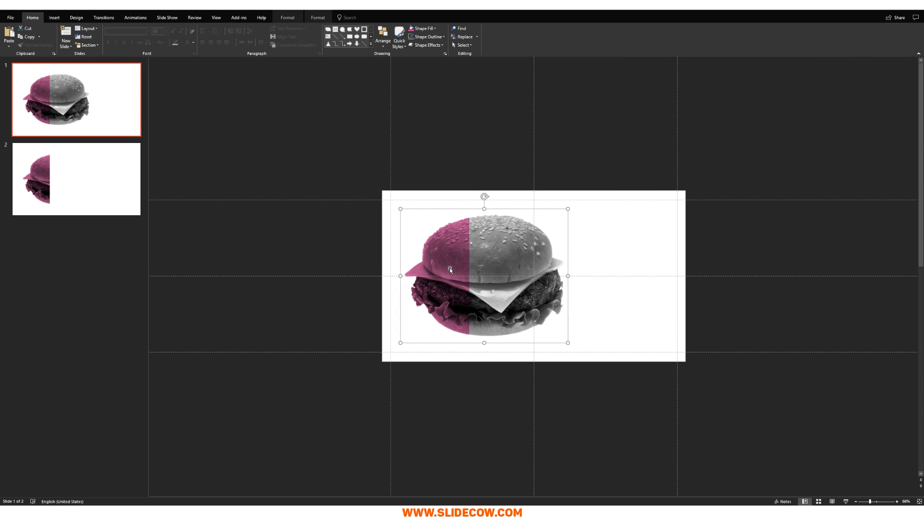
key("Right")
key("Right")
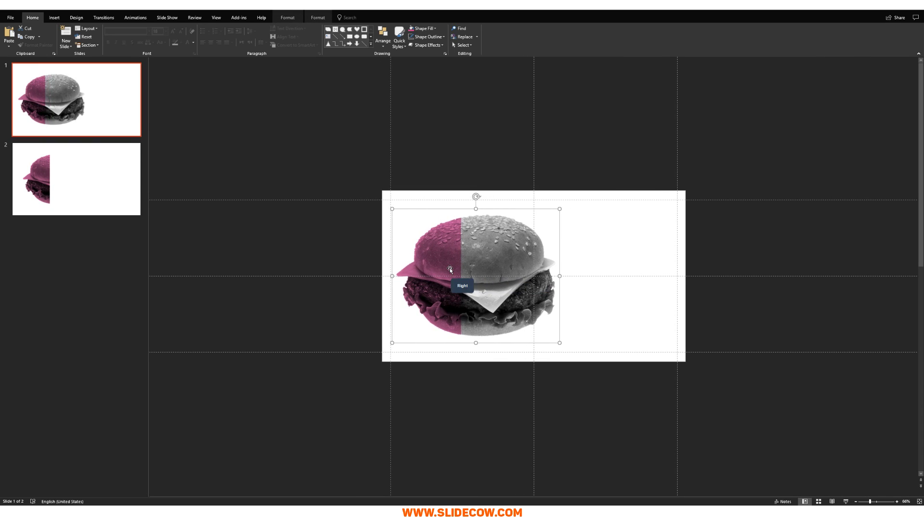
key("shift")
key("ctrl+z")
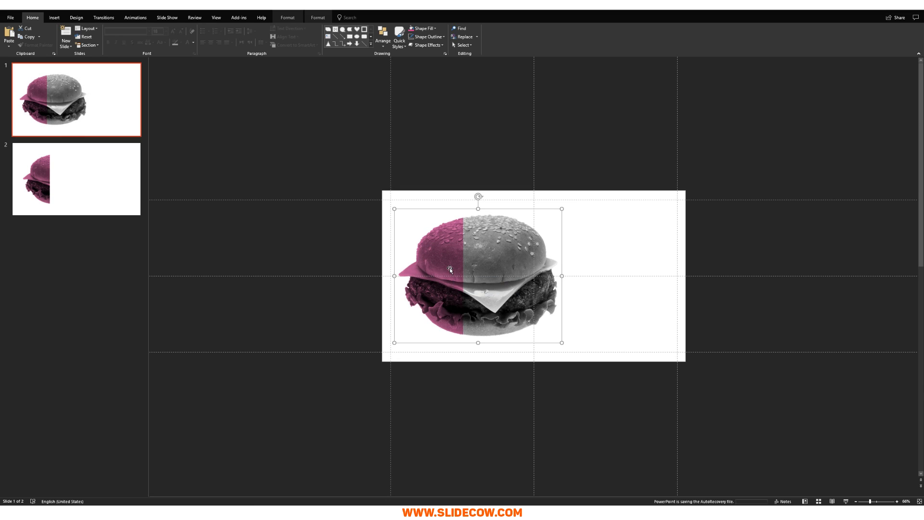
Add a text box reading "Approximately" to the upper right of the burger on slide 1
left_click(54, 18)
left_click(320, 36)
left_click_drag(574, 214, 670, 238)
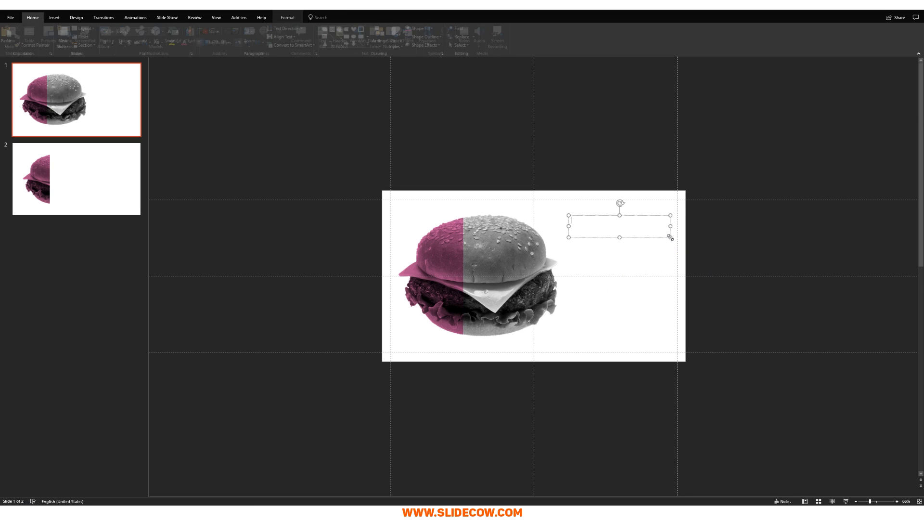
type("Approximately")
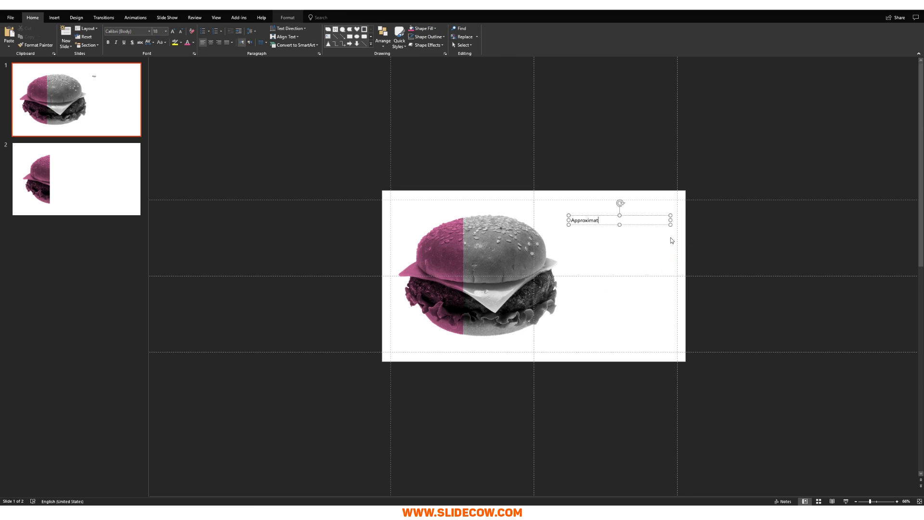
left_click(632, 253)
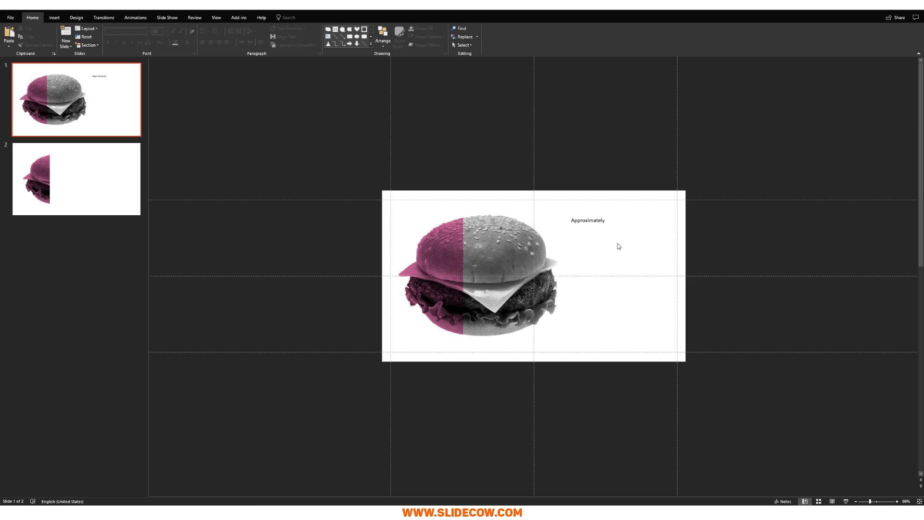
Format the "Approximately" text as Uni Sans Heavy CAPS at size 35 in medium grey
left_click(591, 220)
left_click(160, 32)
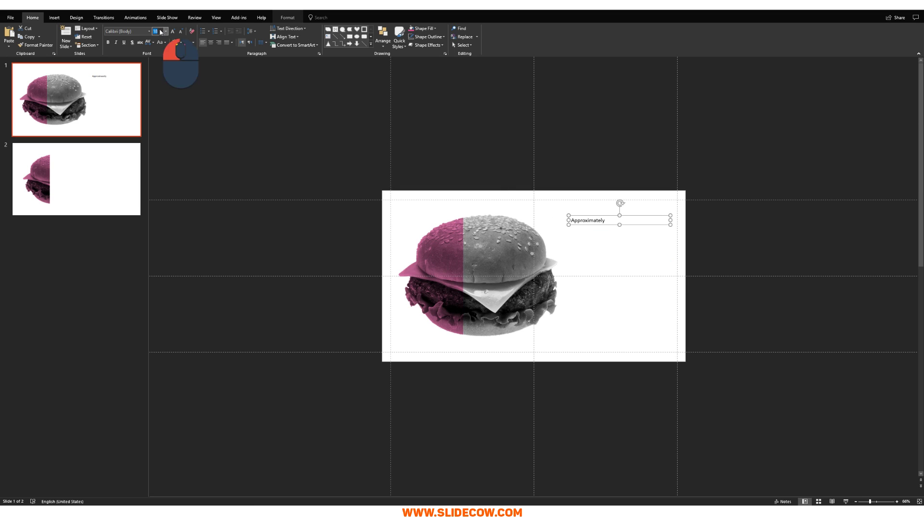
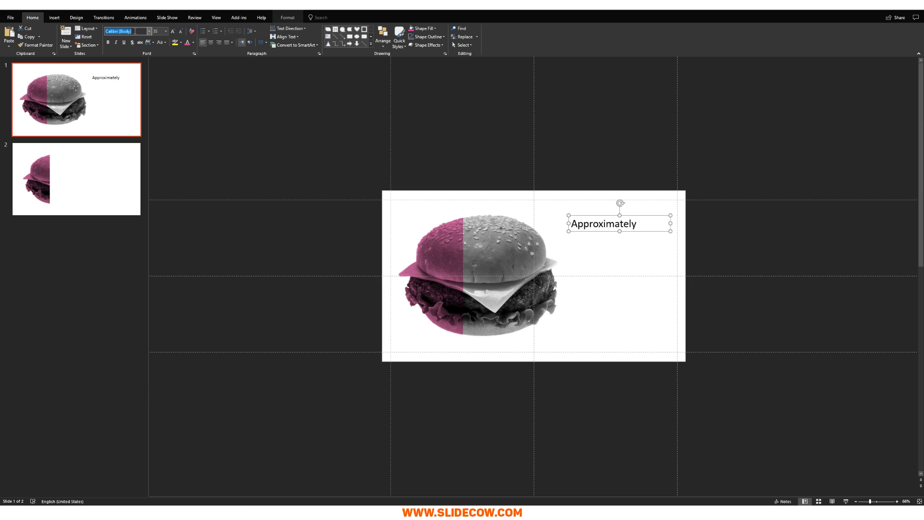
key("Return")
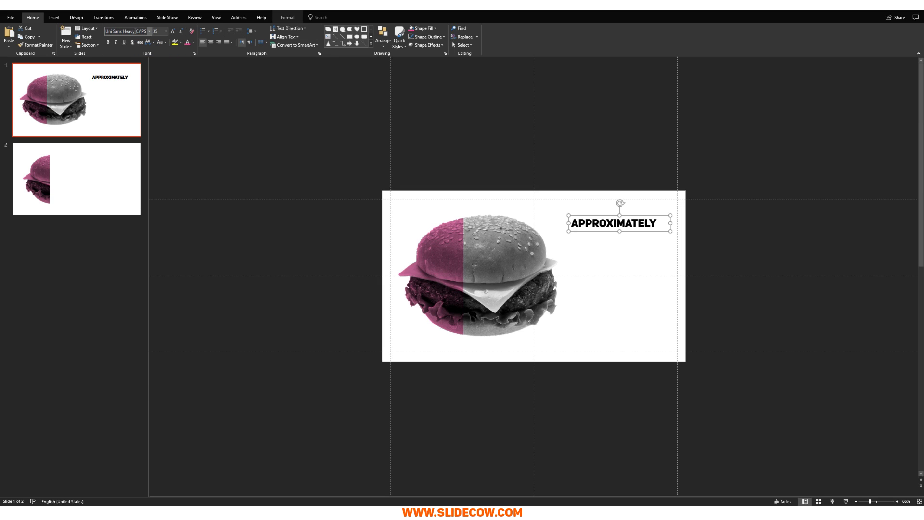
left_click(194, 46)
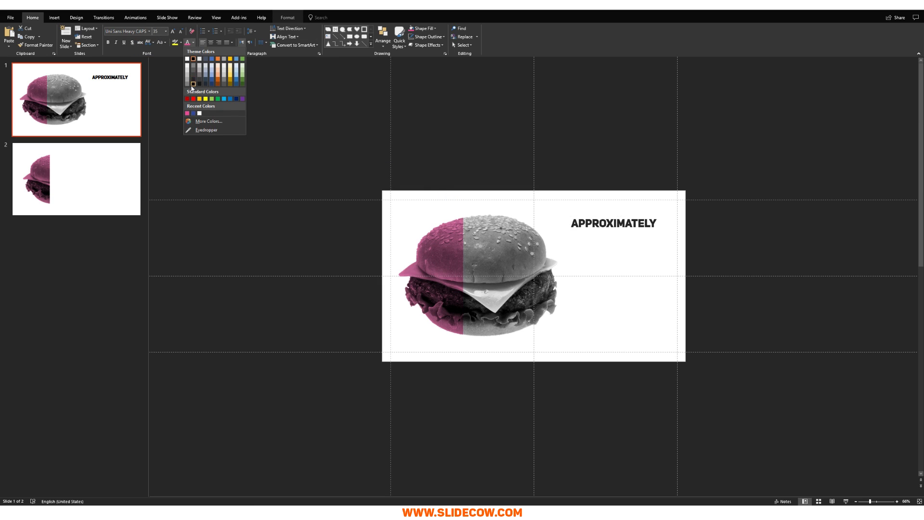
left_click(188, 88)
Duplicate the "Approximately" text box directly below itself and replace the copy's text with "30%"
scroll(537, 207, "up", 5)
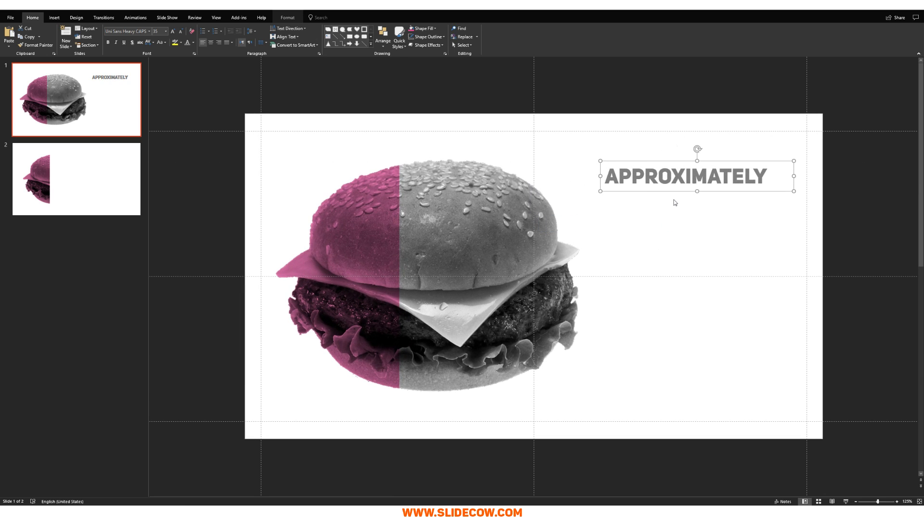
key("ctrl")
left_click_drag(671, 191, 672, 230)
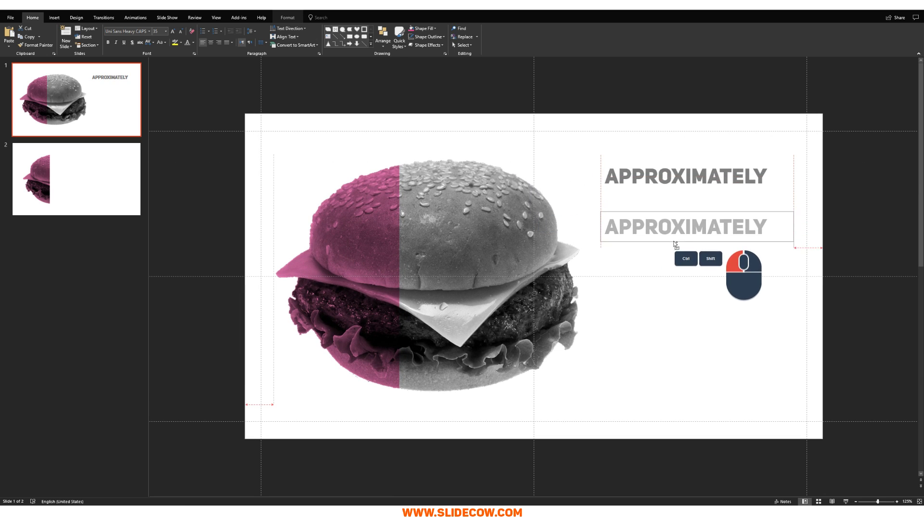
double_click(674, 219)
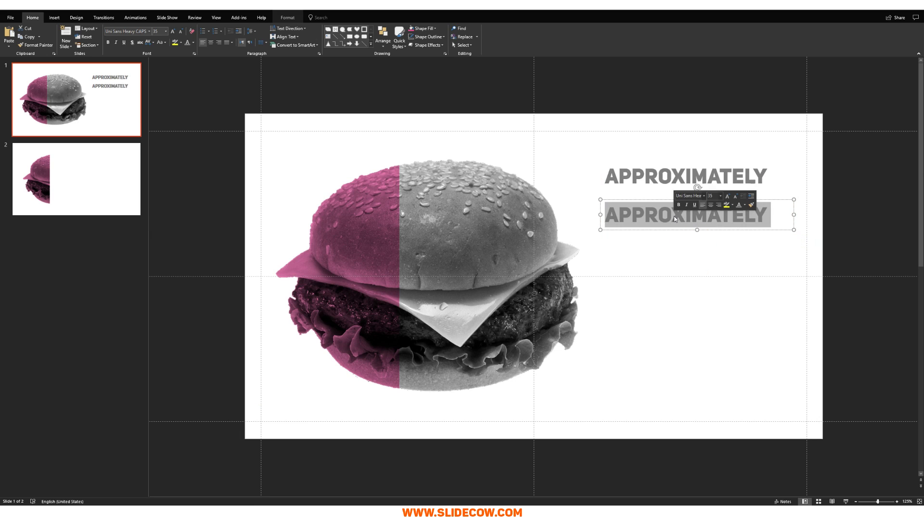
type("30%")
key("Escape")
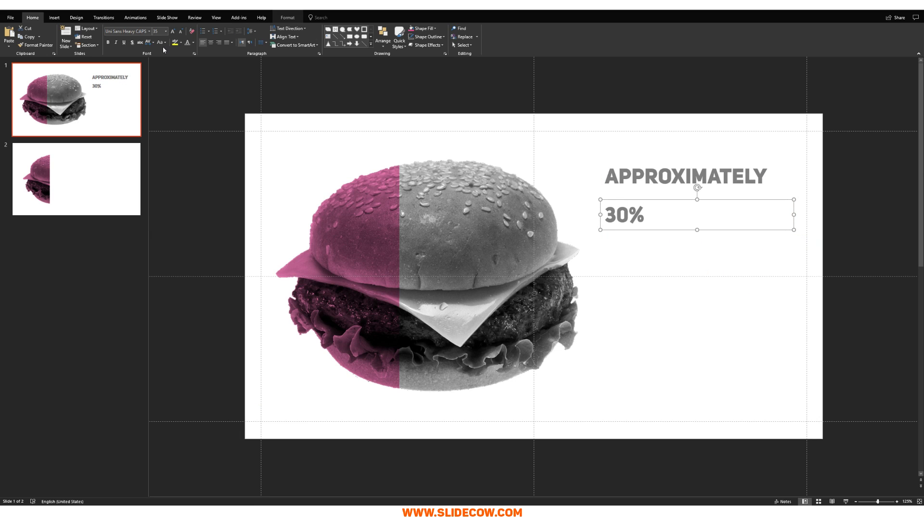
Set the "30%" text to font size 100 and move it up close beneath "Approximately"
left_click(174, 35)
left_click(174, 35)
left_click(175, 35)
left_click(174, 35)
left_click(174, 35)
left_click(174, 35)
left_click(174, 34)
left_click(161, 32)
type("100")
key("Return")
scroll(620, 231, "up", 3, "ctrl")
left_click_drag(640, 181, 644, 152)
key("Escape")
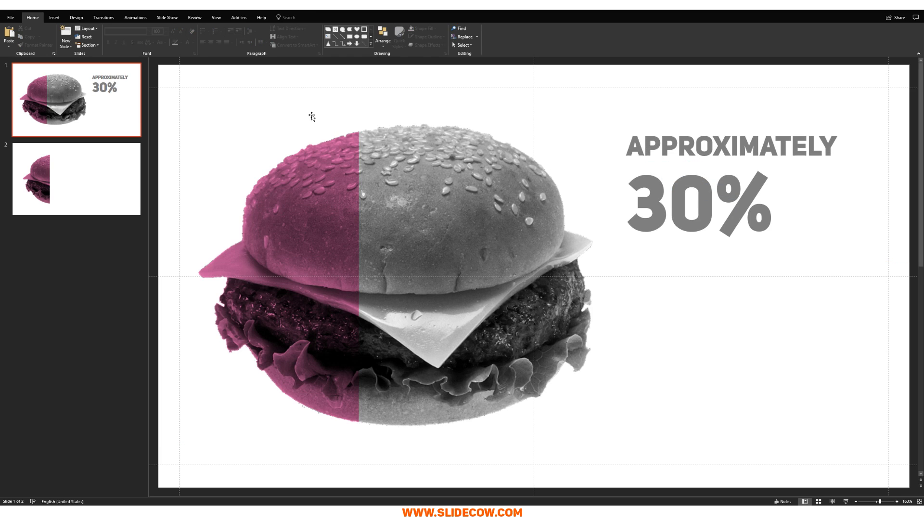
Duplicate the "Approximately" text box below "30%" and replace its text with "OF PEOPLE IN THE WORLD ARE OBESE OR OVERWEIGHT."
left_click(712, 127)
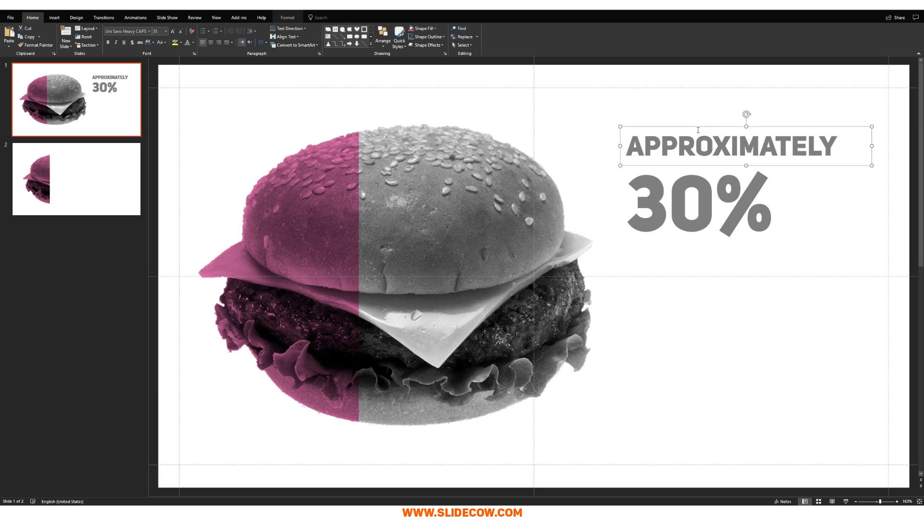
left_click_drag(723, 127, 723, 247)
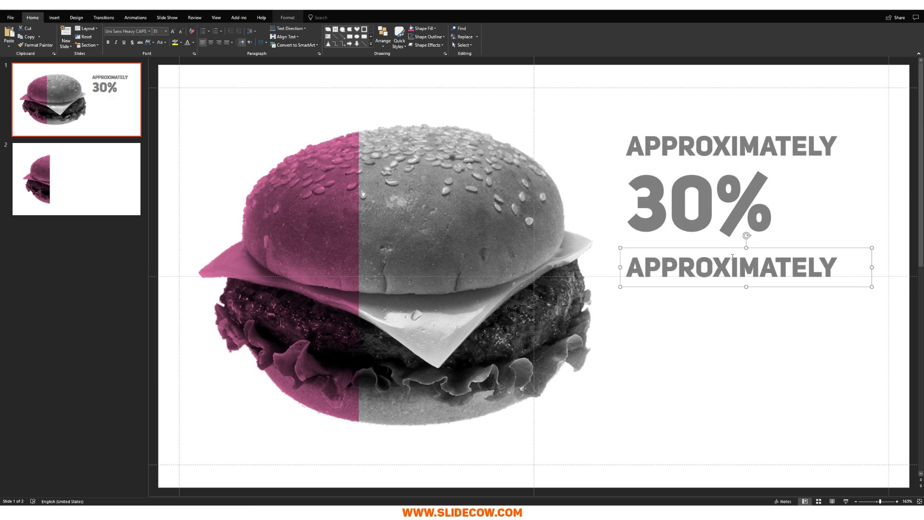
double_click(769, 256)
type("OF PEOP")
key("BackSpace")
type("PLE IN THE W")
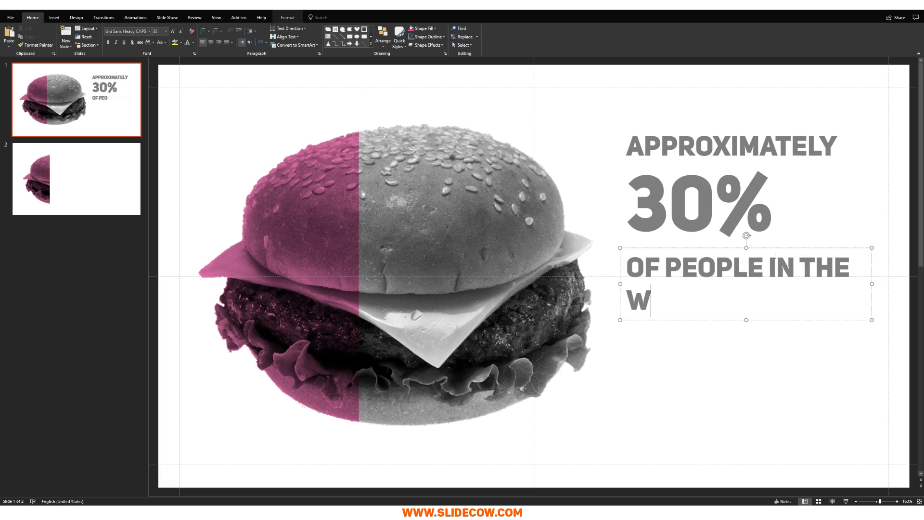
type("ORLD ARE OBESE")
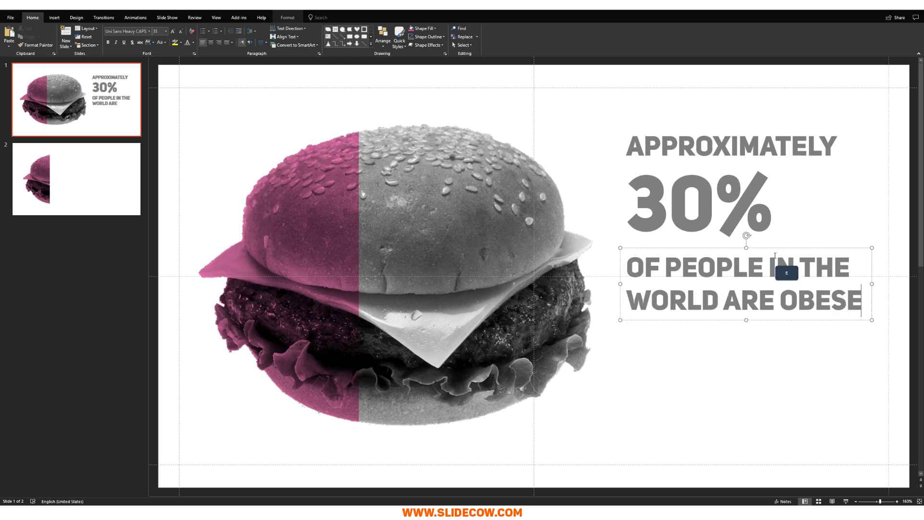
type(" OR OVERWEIGHT.")
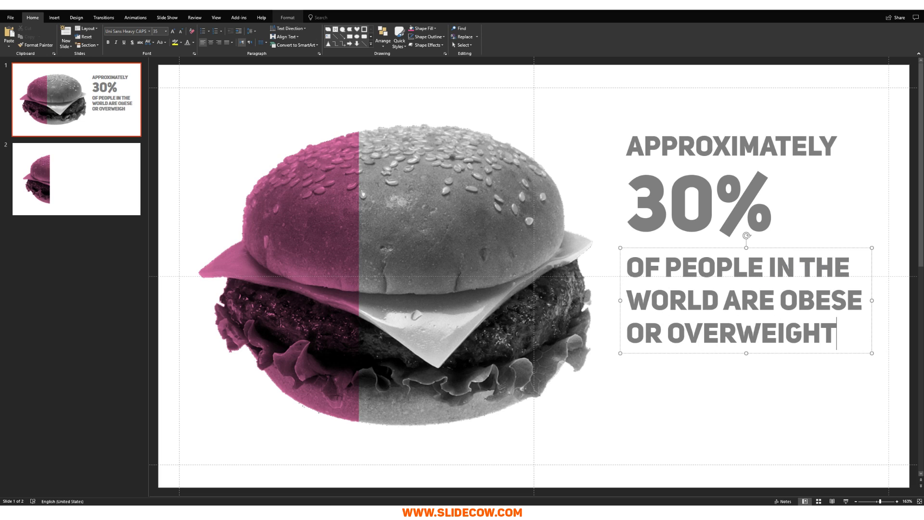
left_click(763, 365)
Nudge the "30%" text box down slightly to even out the spacing between the text lines
left_click(712, 203)
key("Down")
key("Down")
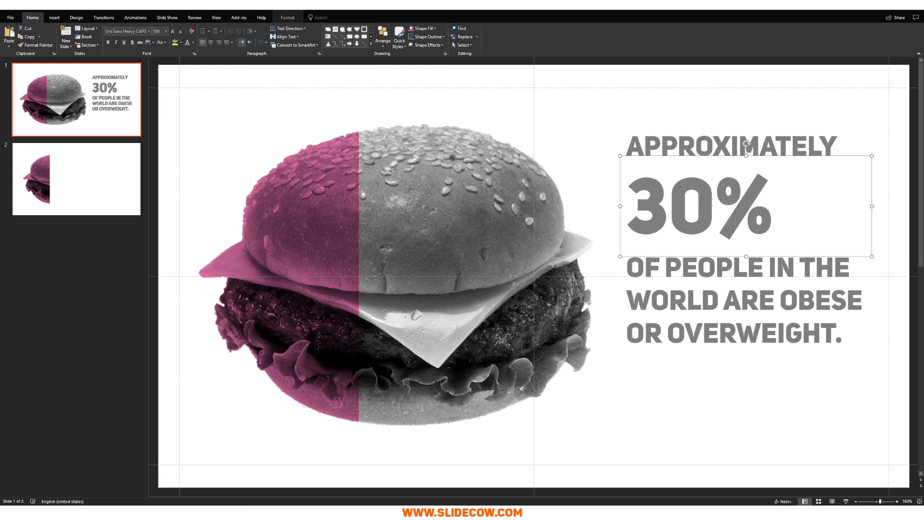
key("Escape")
Draw a rectangle about 7.12 by 3.72 cm over the "30%" text and send it to the back
scroll(712, 207, "down", 4)
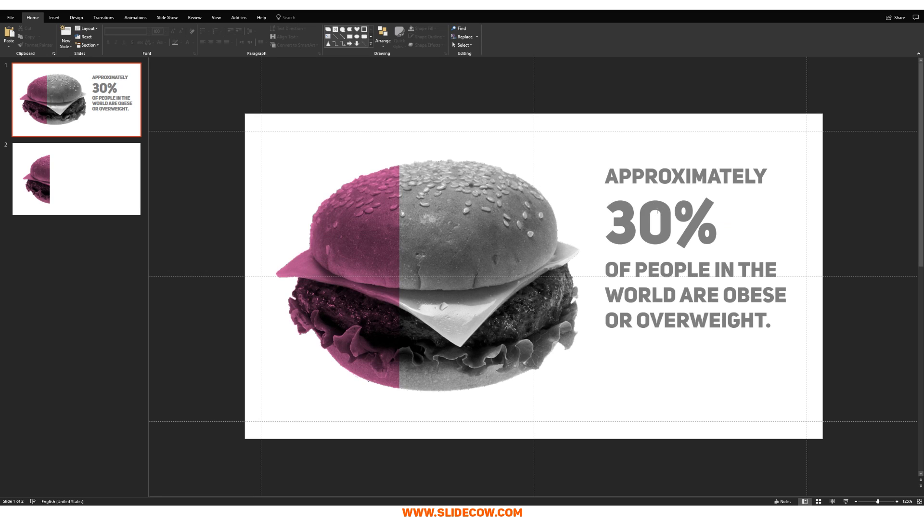
left_click(54, 17)
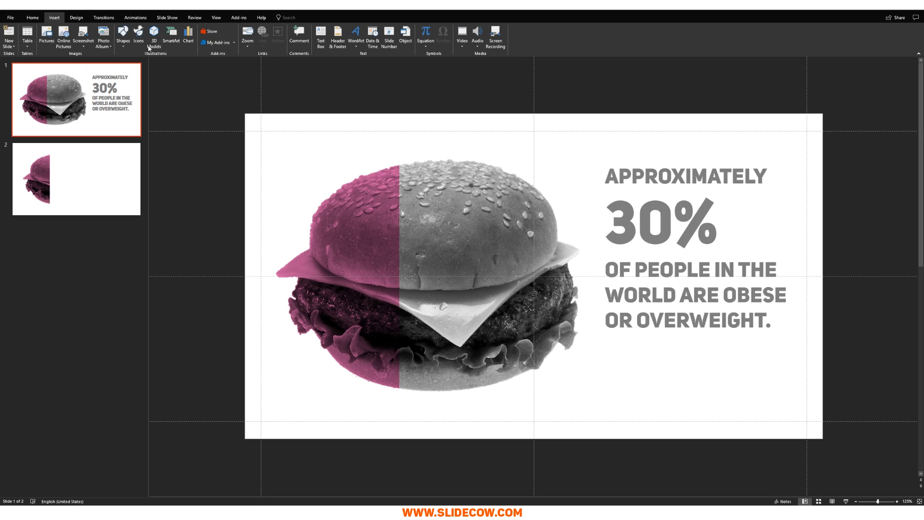
left_click(123, 34)
left_click(121, 101)
left_click_drag(600, 191, 722, 252)
right_click(680, 221)
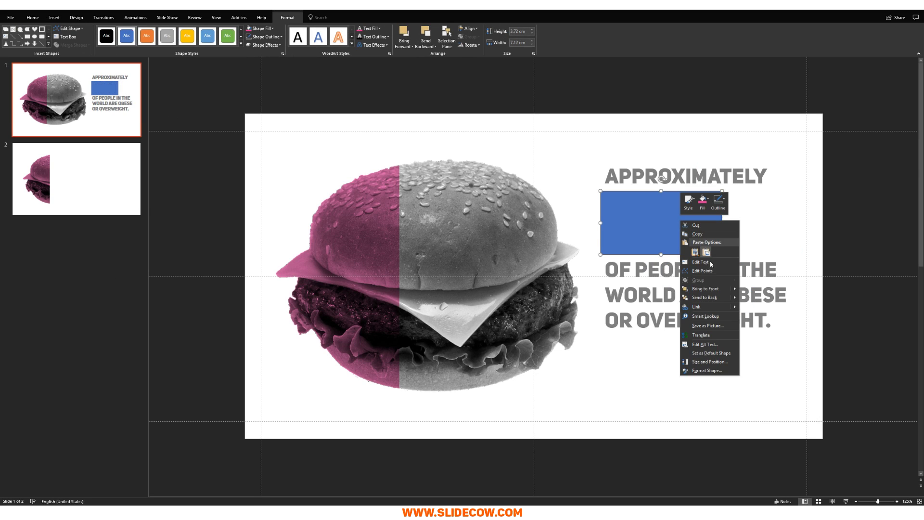
left_click(708, 297)
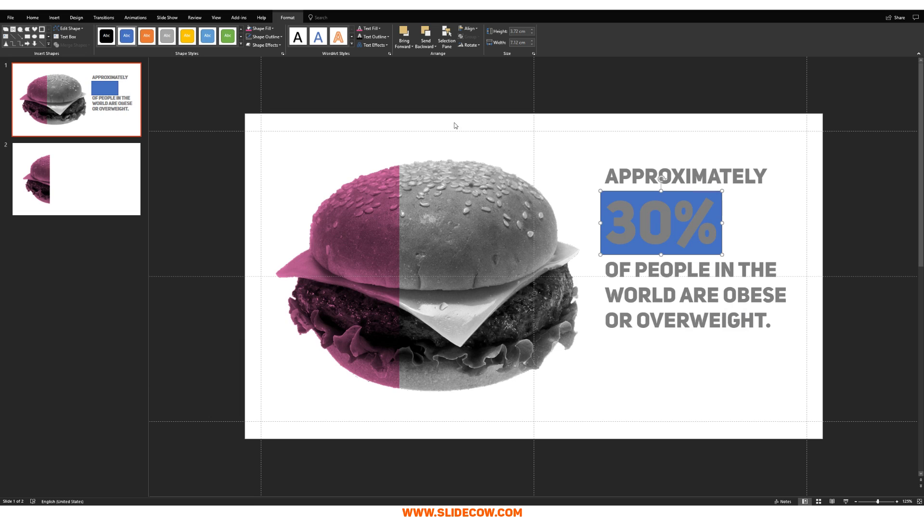
Fill the rectangle behind "30%" with pink and recolour the "30%" text white
left_click(250, 29)
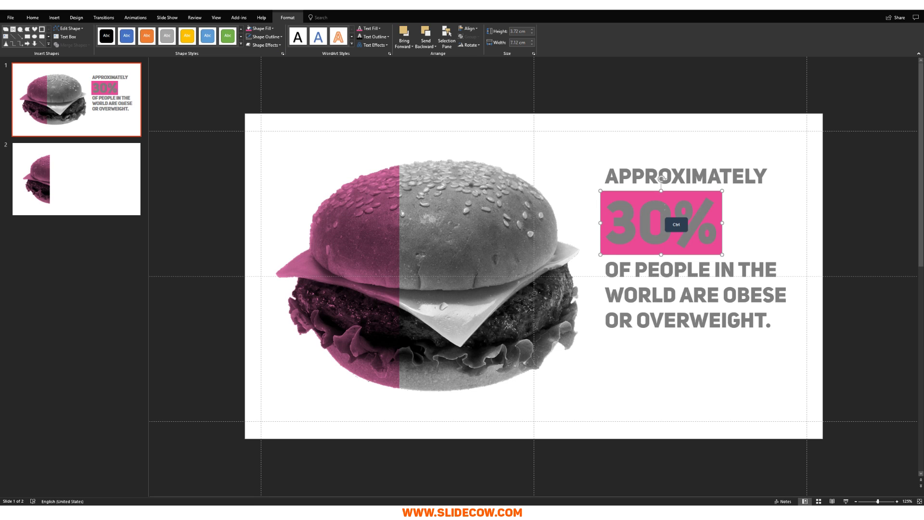
scroll(674, 221, "up", 3)
left_click(699, 154)
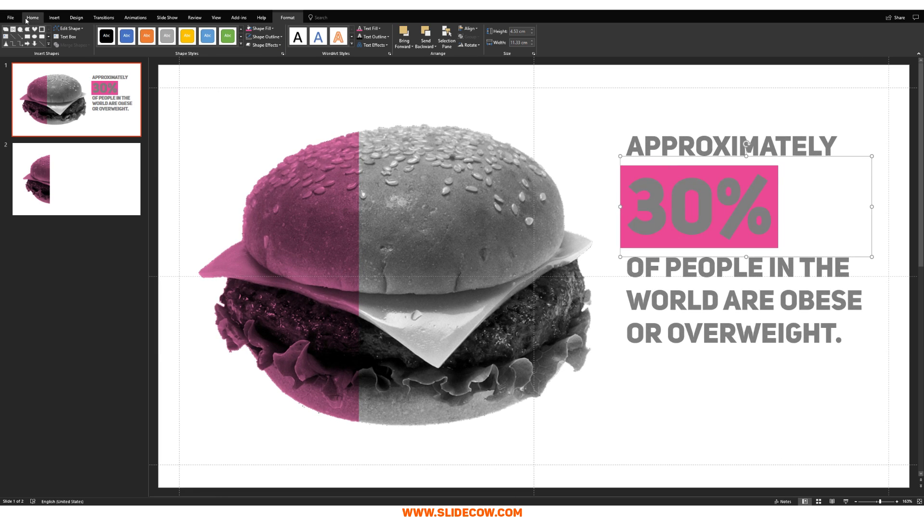
left_click(33, 18)
left_click(193, 42)
left_click(188, 56)
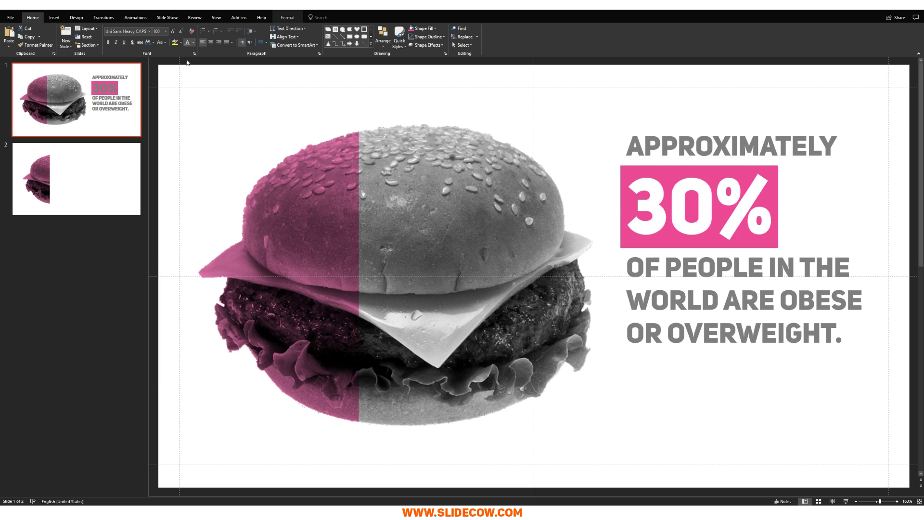
left_click(342, 108)
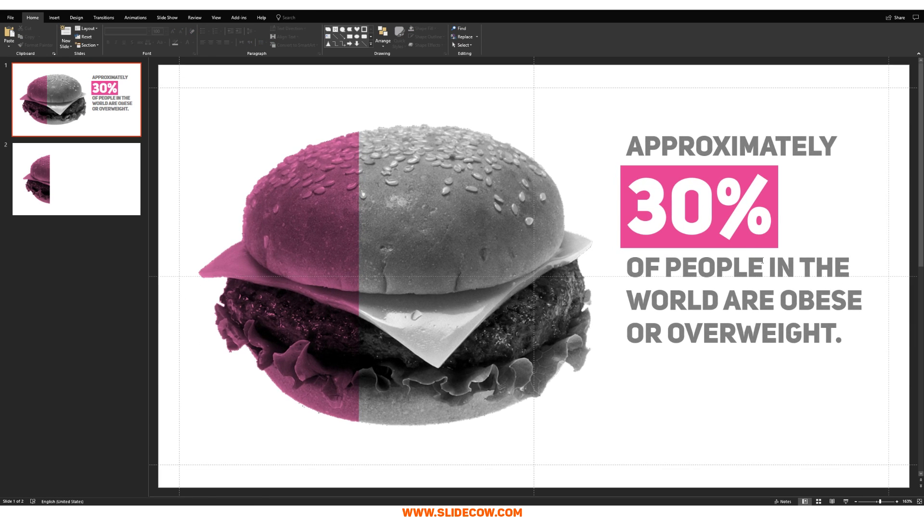
Recolour the words "OBESE" and "OVERWEIGHT" in the lower text box with the same pink as the rectangle
double_click(820, 299)
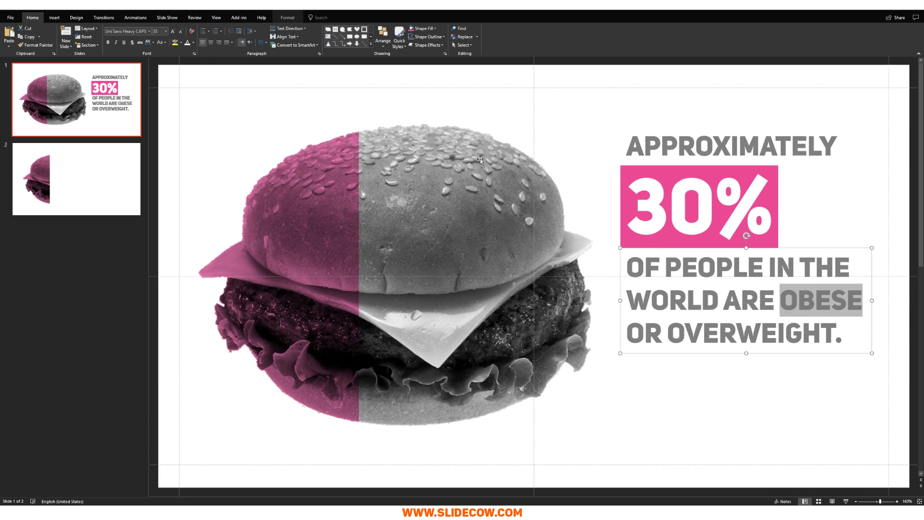
left_click(193, 42)
left_click(187, 113)
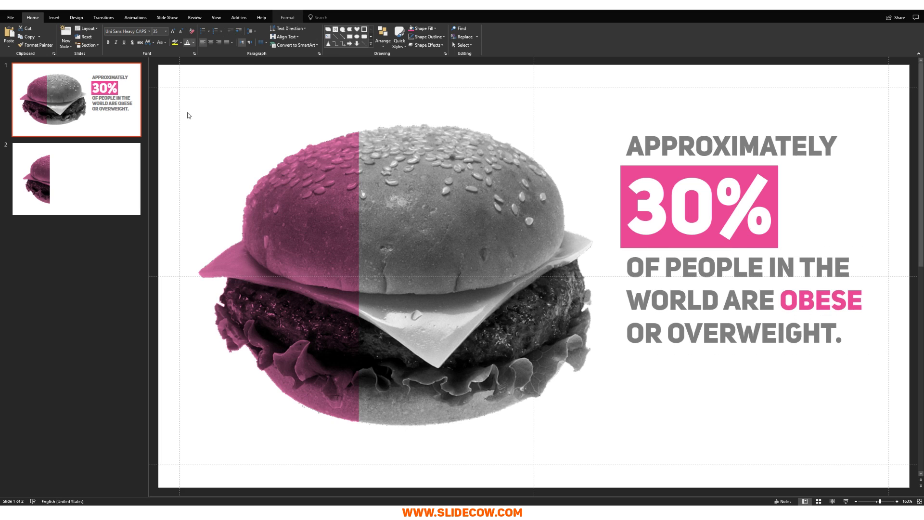
double_click(716, 331)
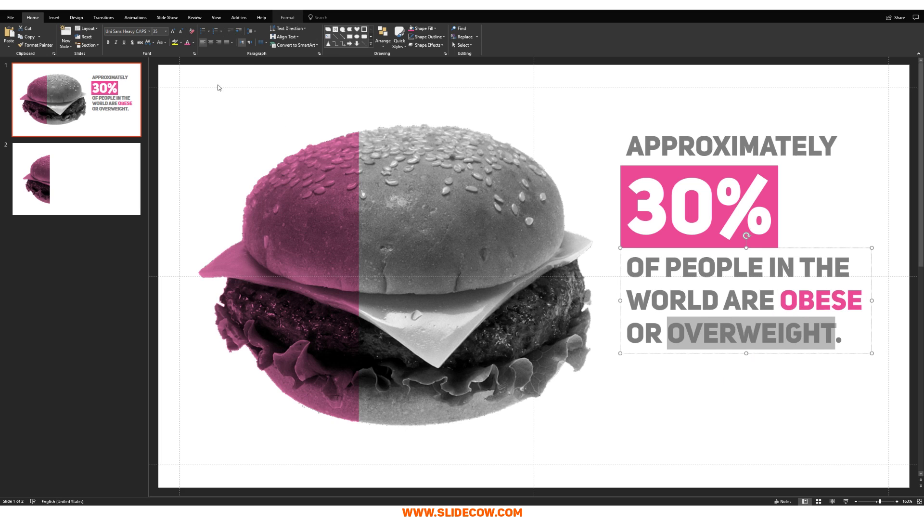
scroll(389, 236, "down", 4, "ctrl")
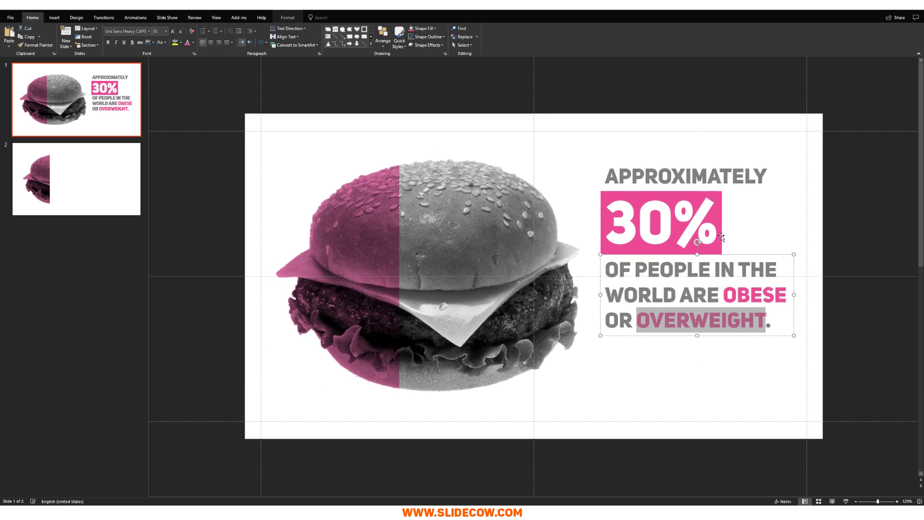
key("Escape")
key("Escape")
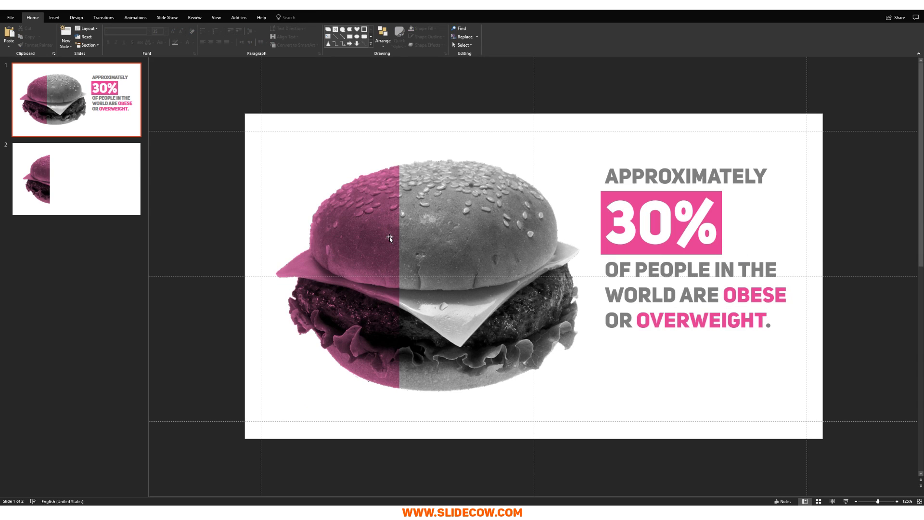
Group the three text boxes and the pink rectangle beside the burger into one object
key("ctrl")
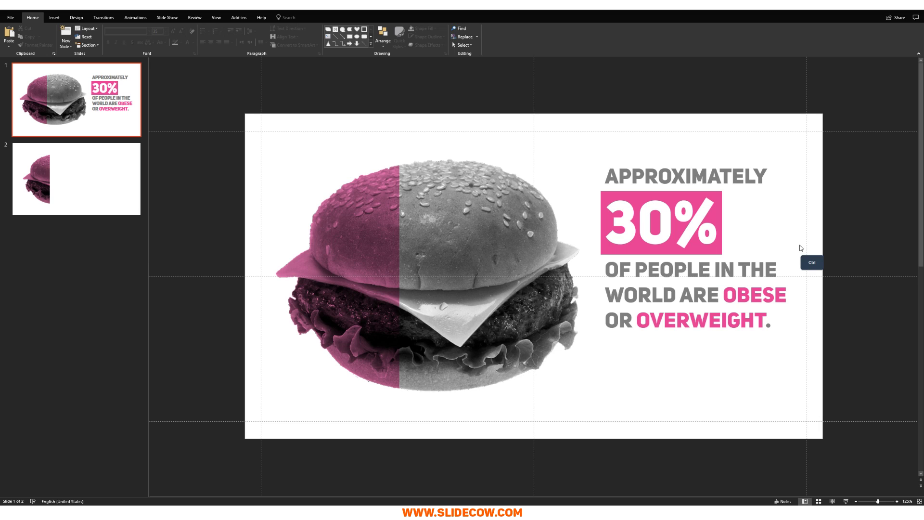
left_click_drag(855, 362, 559, 144)
key("ctrl+g")
Align the text group and the burger picture to each other by their vertical middles, leaving nothing selected
left_click(496, 247, "ctrl")
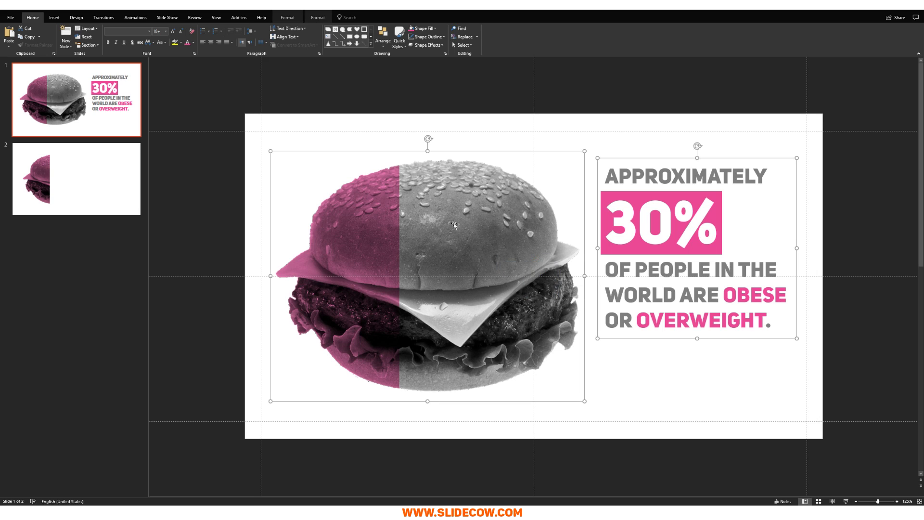
left_click(383, 36)
left_click(395, 139)
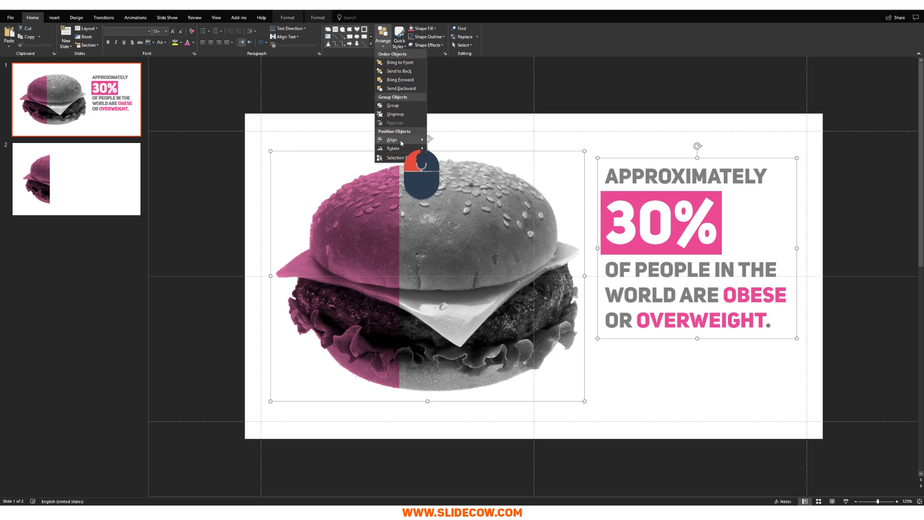
left_click(467, 180)
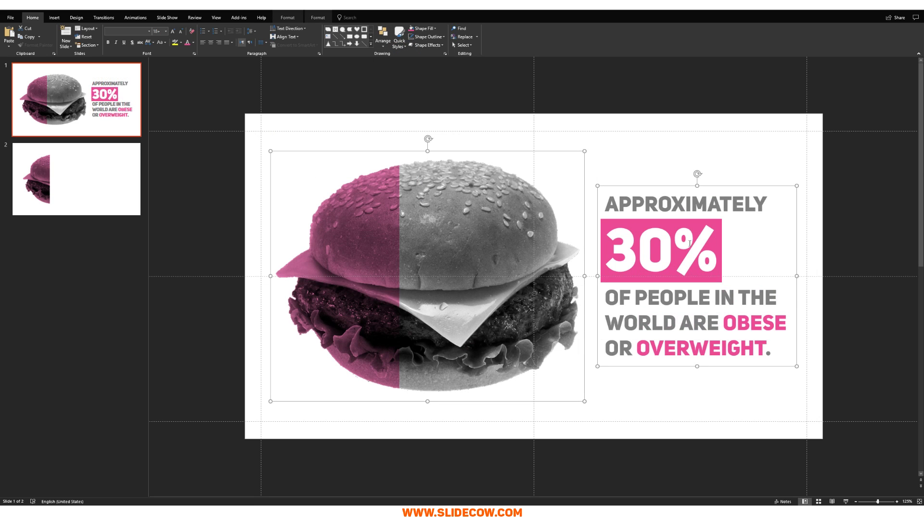
left_click(767, 249)
scroll(768, 249, "down", 2, "ctrl")
scroll(768, 249, "up", 2, "ctrl")
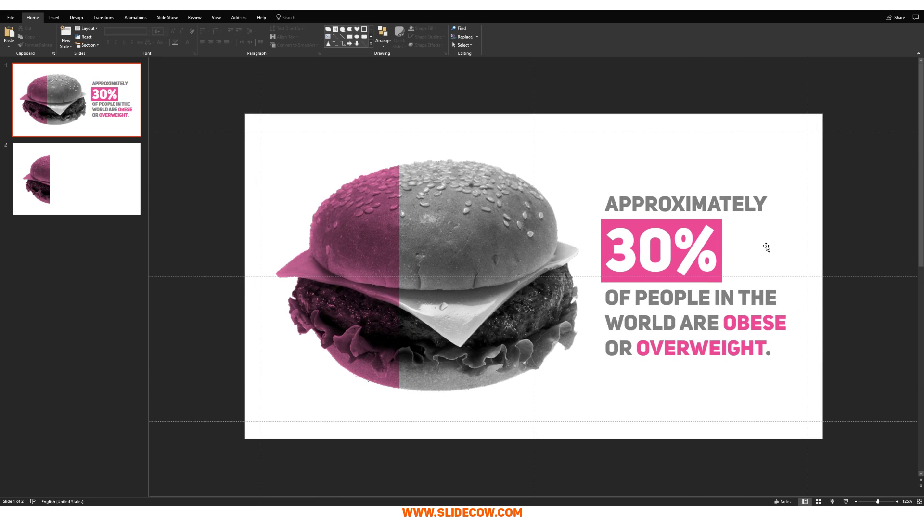